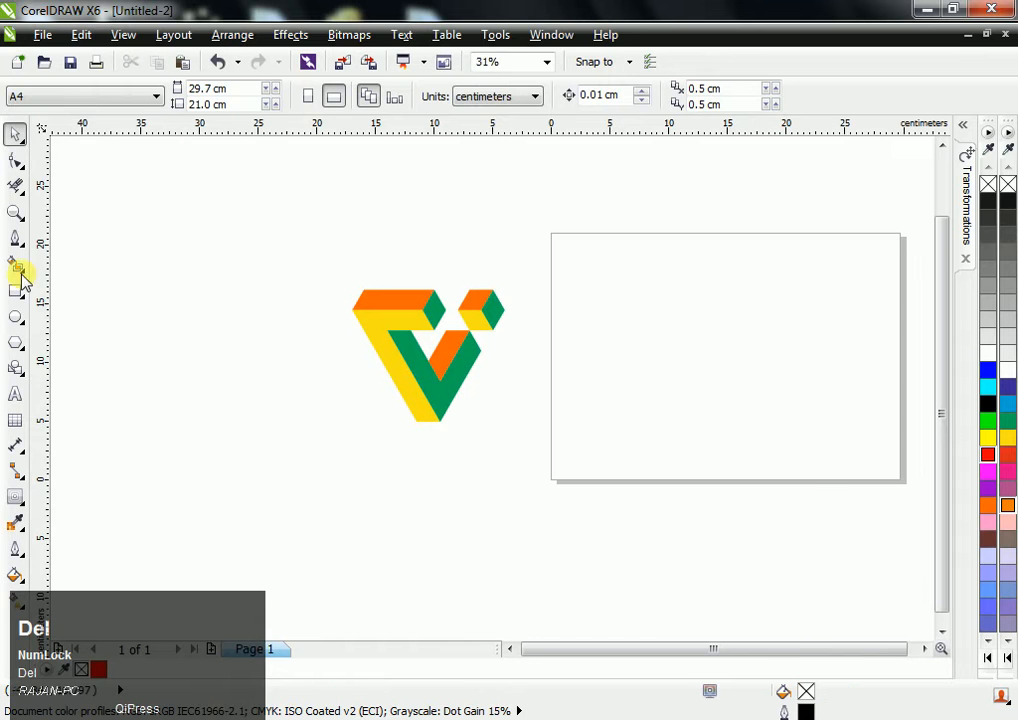
Draw a 2-point line slanting down at 300 degrees, about 10.5 cm wide and 18.3 cm high, and place it at the page's left edge
left_click(16, 239)
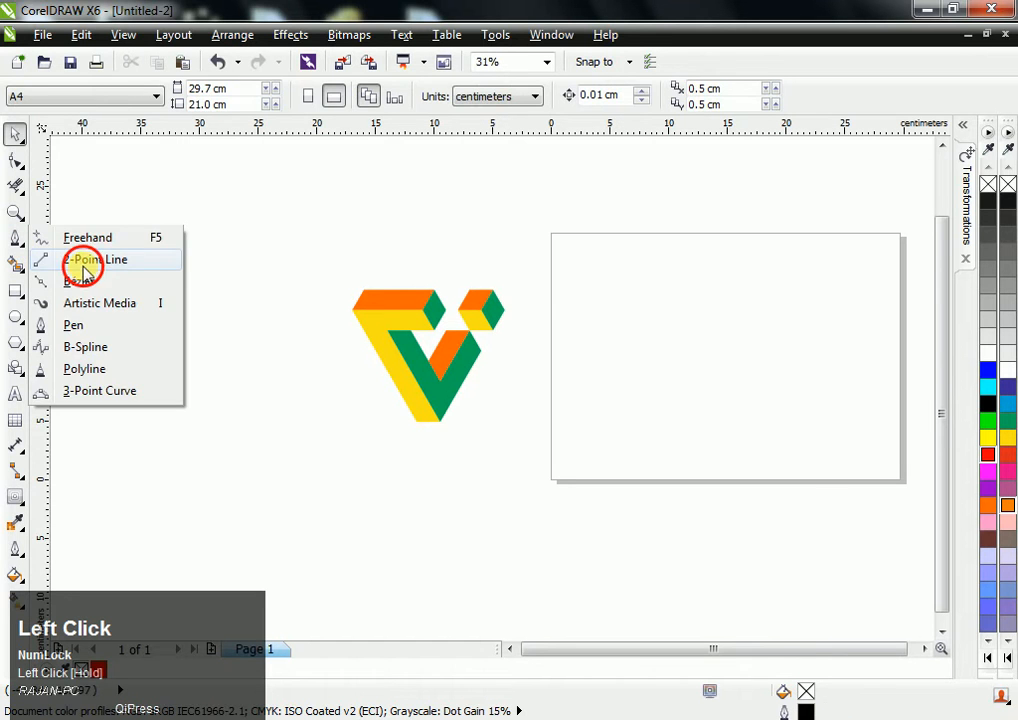
left_click(82, 261)
left_click_drag(669, 318, 790, 410)
key("space")
left_click(752, 305)
left_click(755, 336)
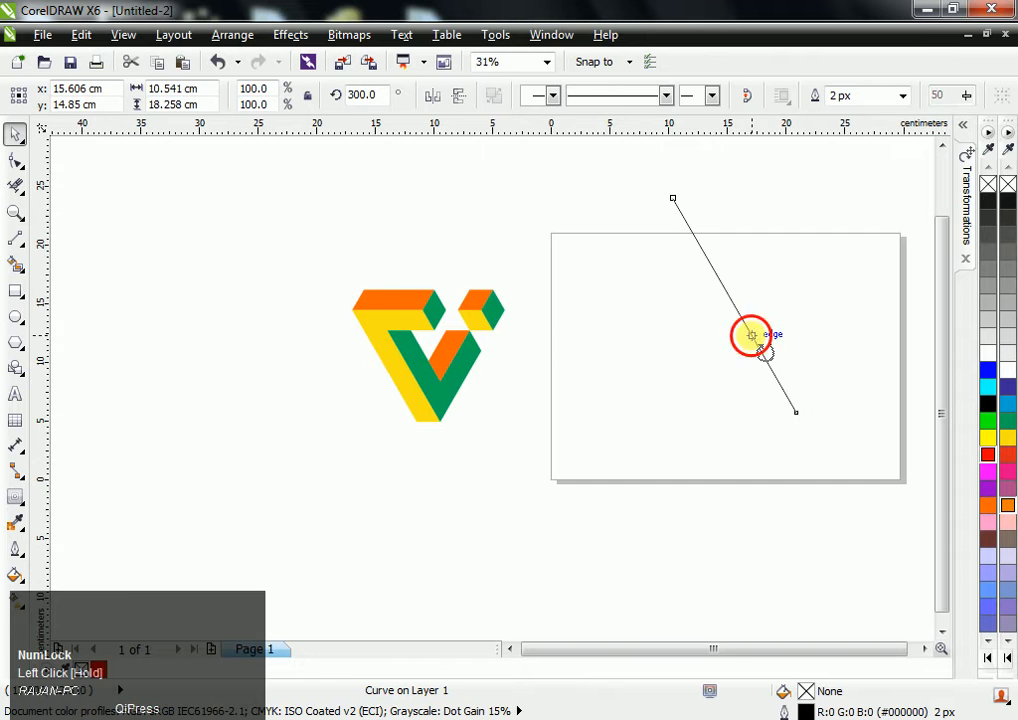
left_click_drag(732, 300, 626, 358)
Create 15 copies of the slanted line, each offset 1.0 cm horizontally with relative positioning
left_click(964, 198)
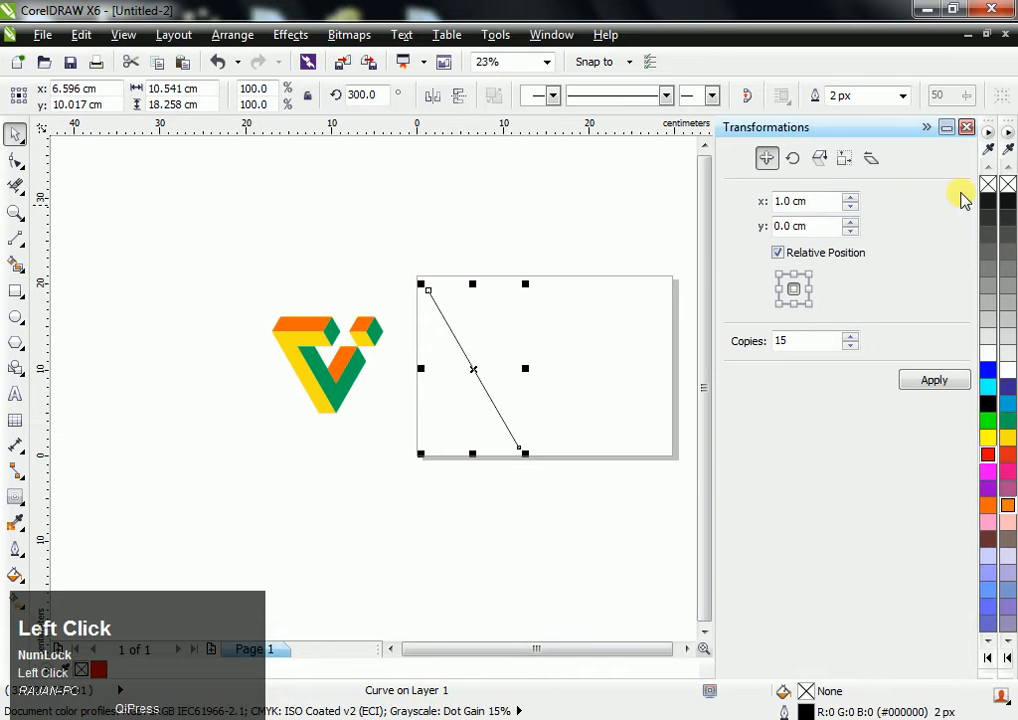
left_click(934, 381)
left_click(646, 332)
Select all the slanted lines and make a horizontally mirrored copy of them on their left side
left_click_drag(410, 272, 667, 468)
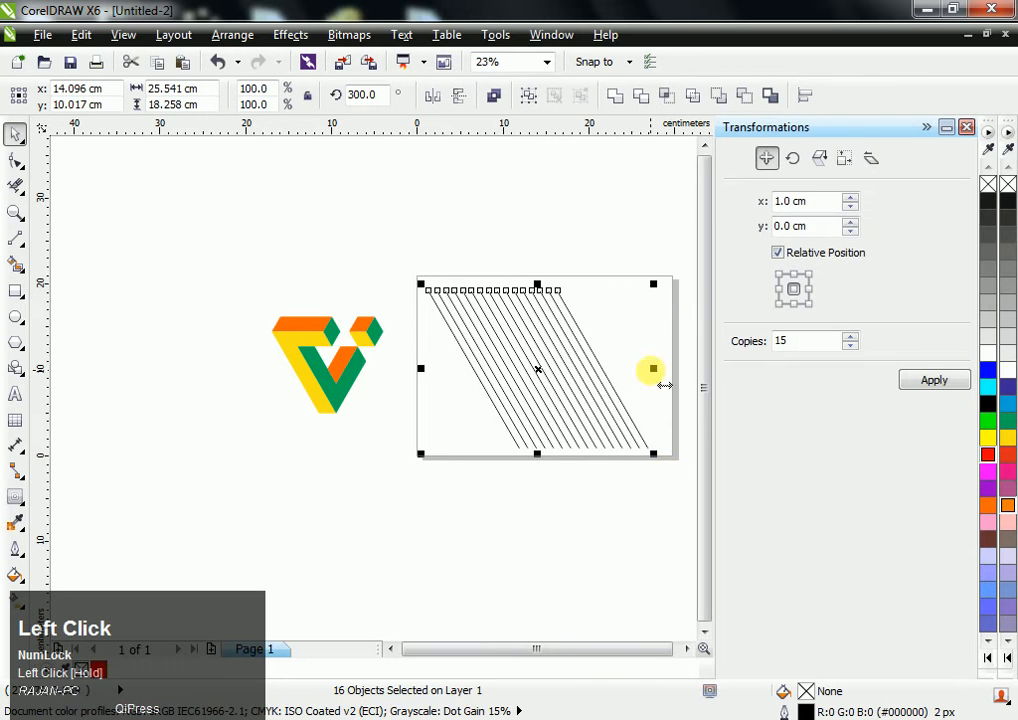
left_click_drag(652, 369, 409, 362)
key("ctrl+z")
left_click_drag(652, 367, 344, 372)
right_click(343, 373, "ctrl")
Move the mirrored lines onto the original set so their upper ends coincide and form a diamond lattice
scroll(428, 292, "up", 1, "ctrl")
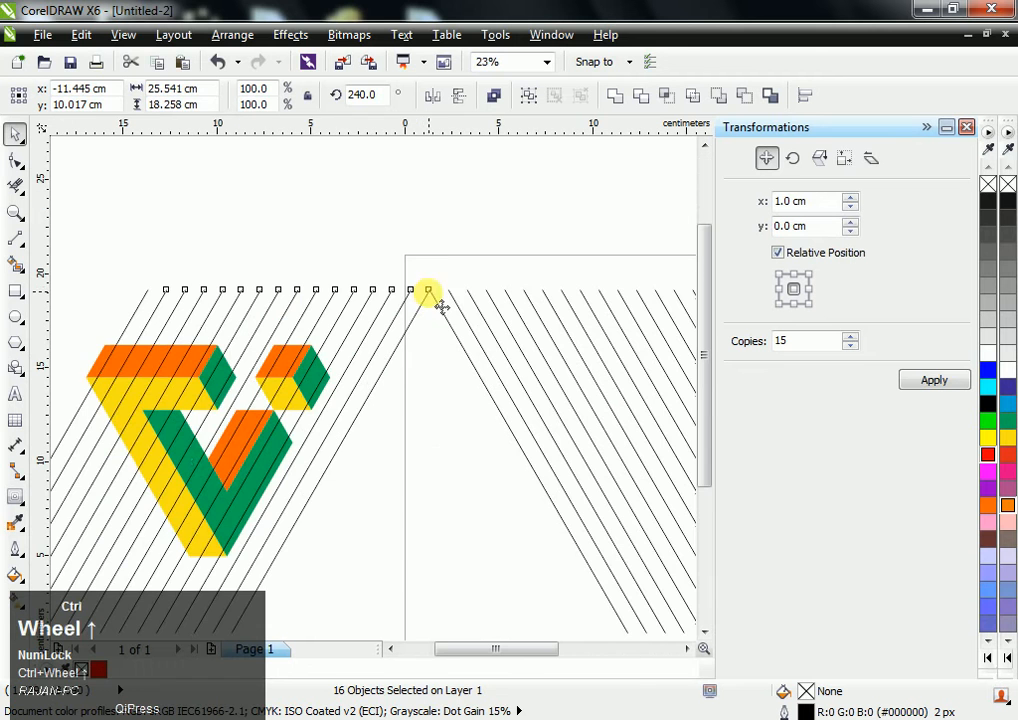
scroll(437, 318, "right", 2, "ctrl")
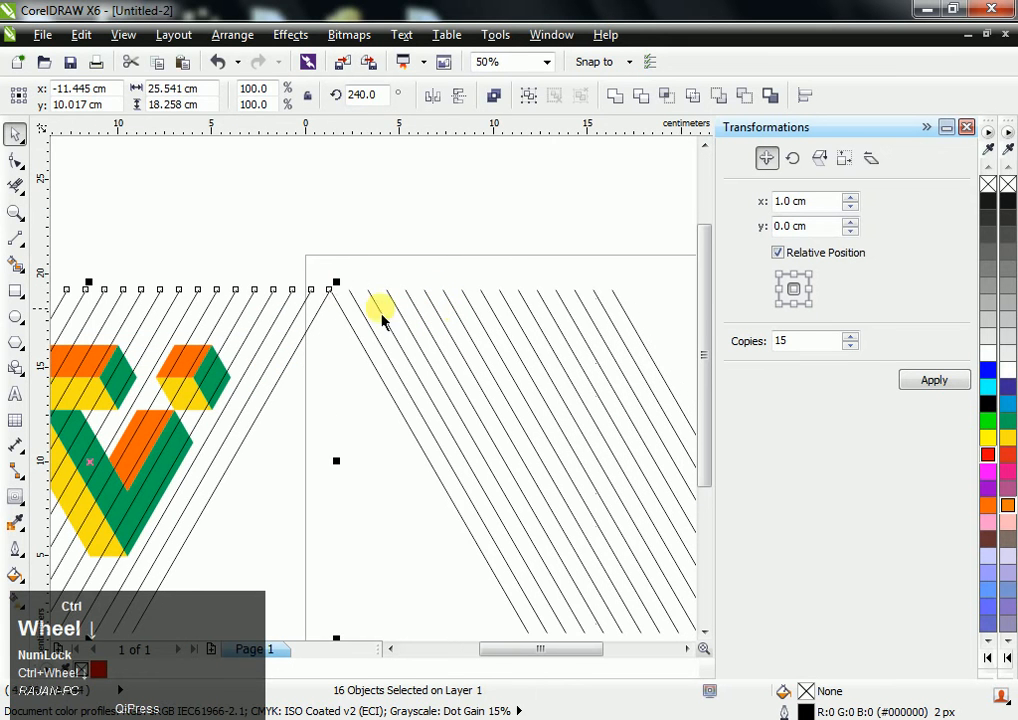
left_click_drag(333, 289, 616, 291)
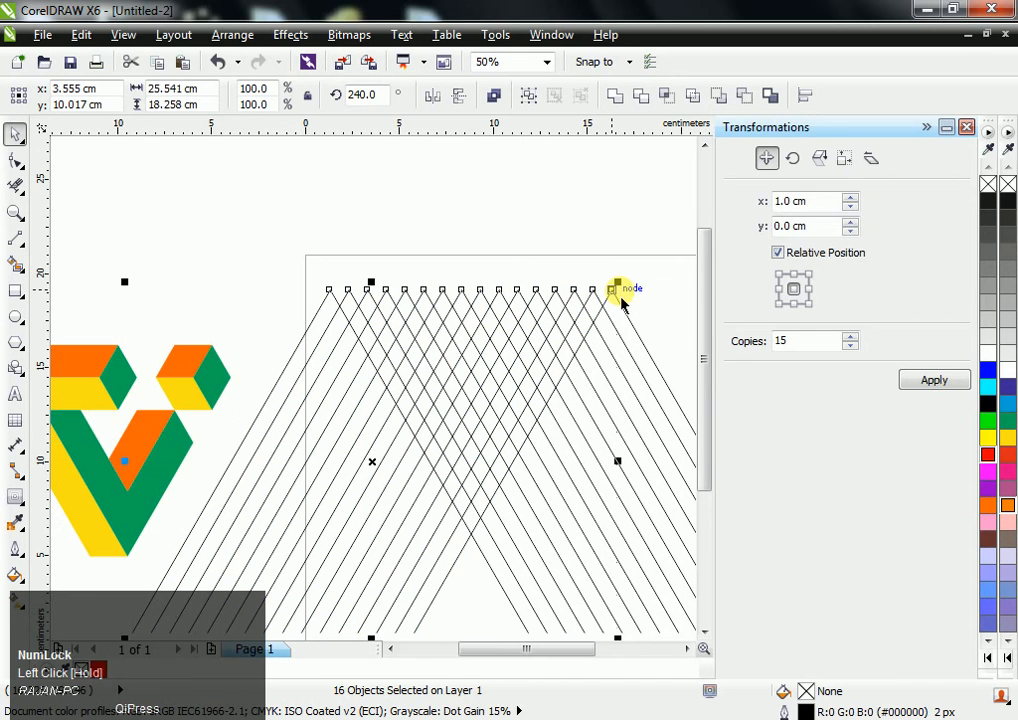
left_click(929, 128)
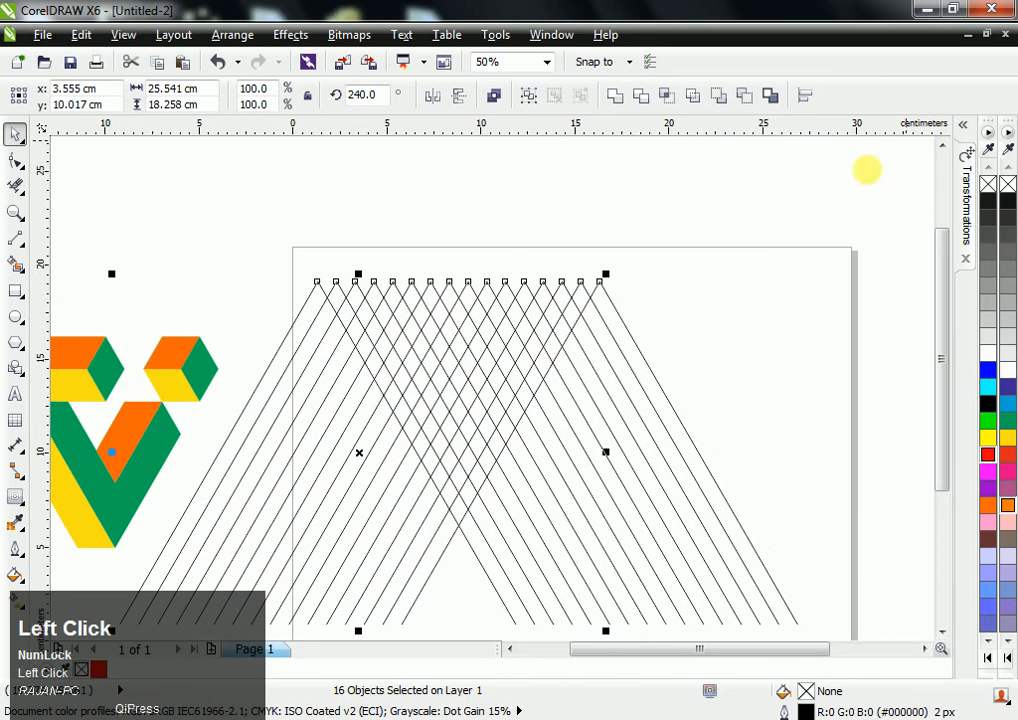
left_click(570, 286)
Draw a horizontal line about 17.5 cm long across the lattice and align it with the upper ends of the slanted lines
scroll(328, 290, "up", 1)
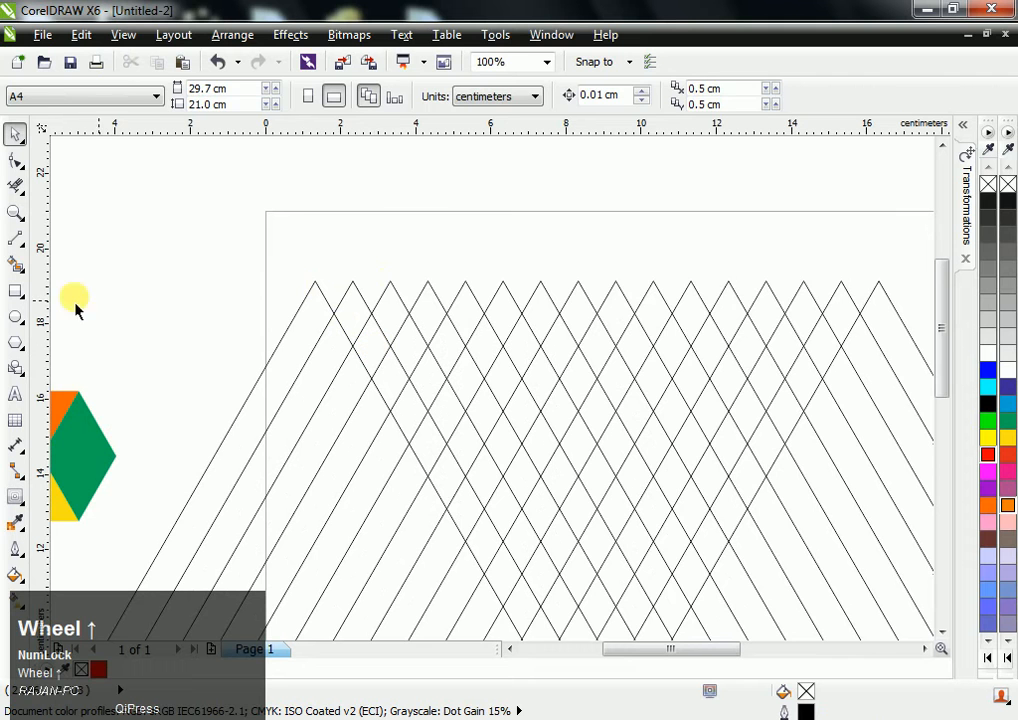
left_click(15, 238)
left_click_drag(287, 289, 905, 282)
key("space")
scroll(578, 285, "up", 3)
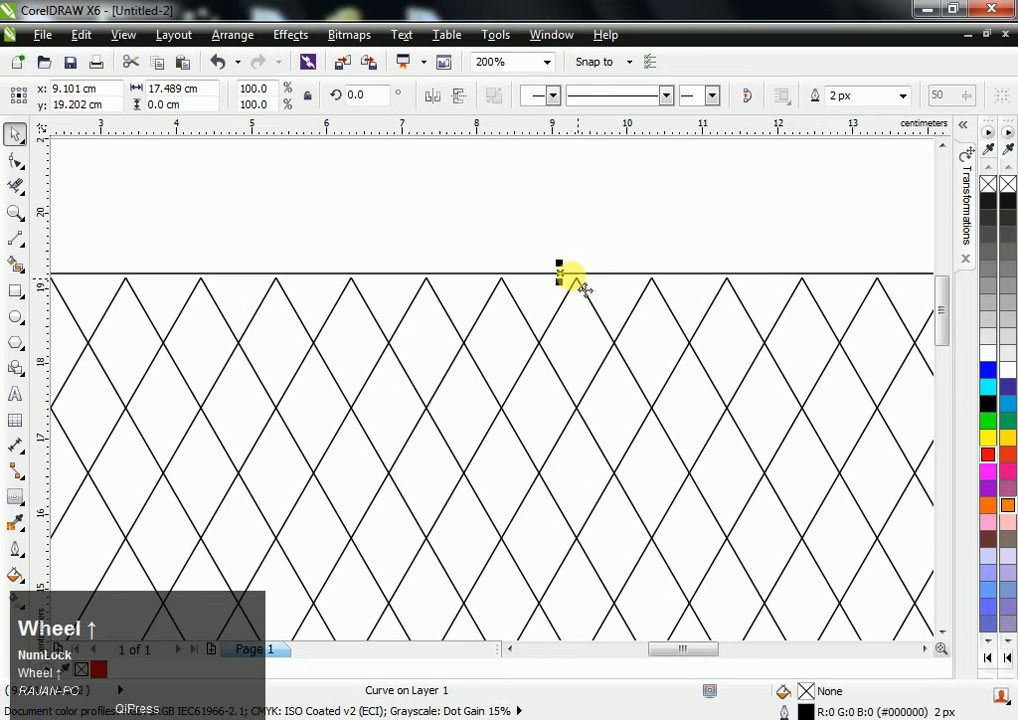
mouse_move(576, 281)
left_mouse_down()
mouse_move(586, 263)
mouse_move(577, 289)
left_mouse_up()
Place a copy of the horizontal line straight down on the first row of lattice intersections
left_click_drag(497, 290, 500, 420)
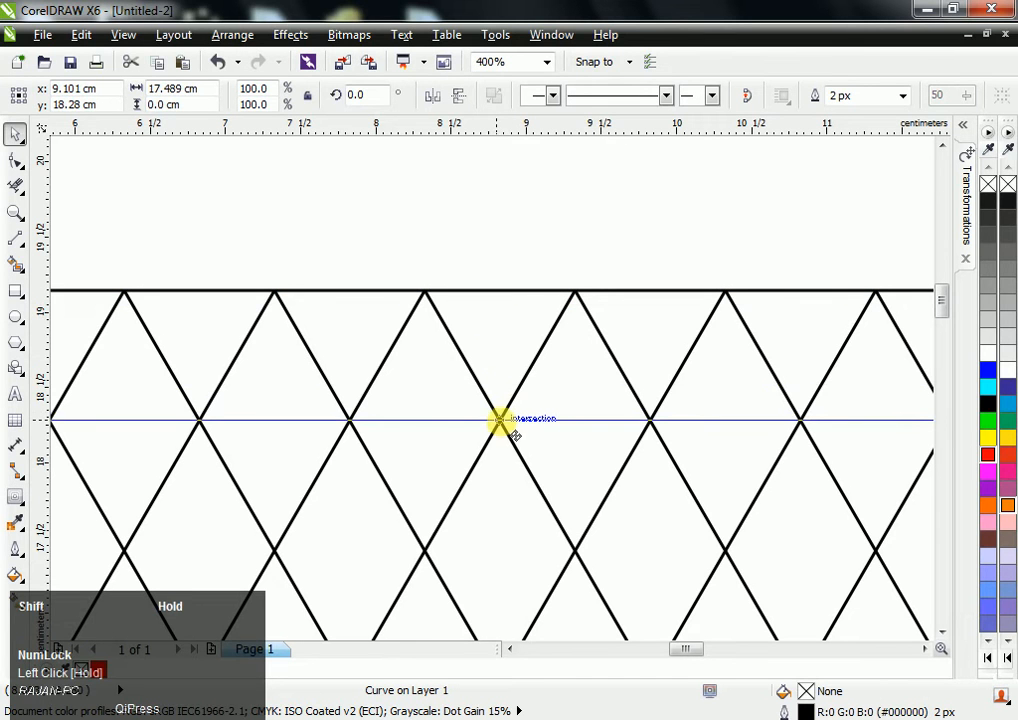
left_click_drag(500, 420, 500, 420)
right_click(500, 420, "shift")
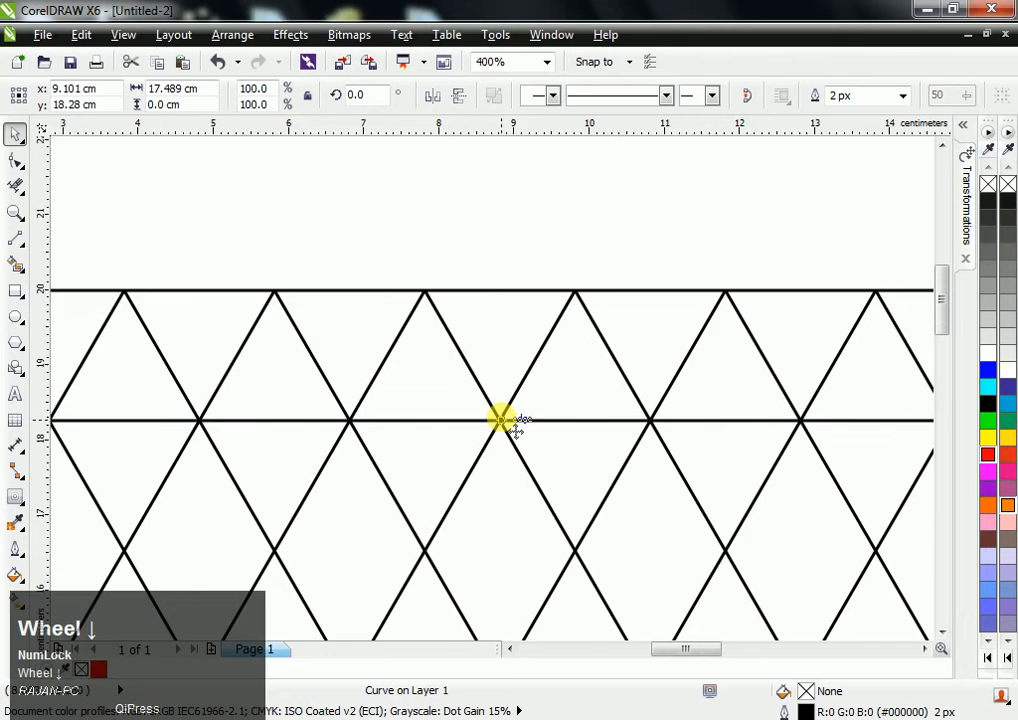
scroll(505, 418, "down", 3)
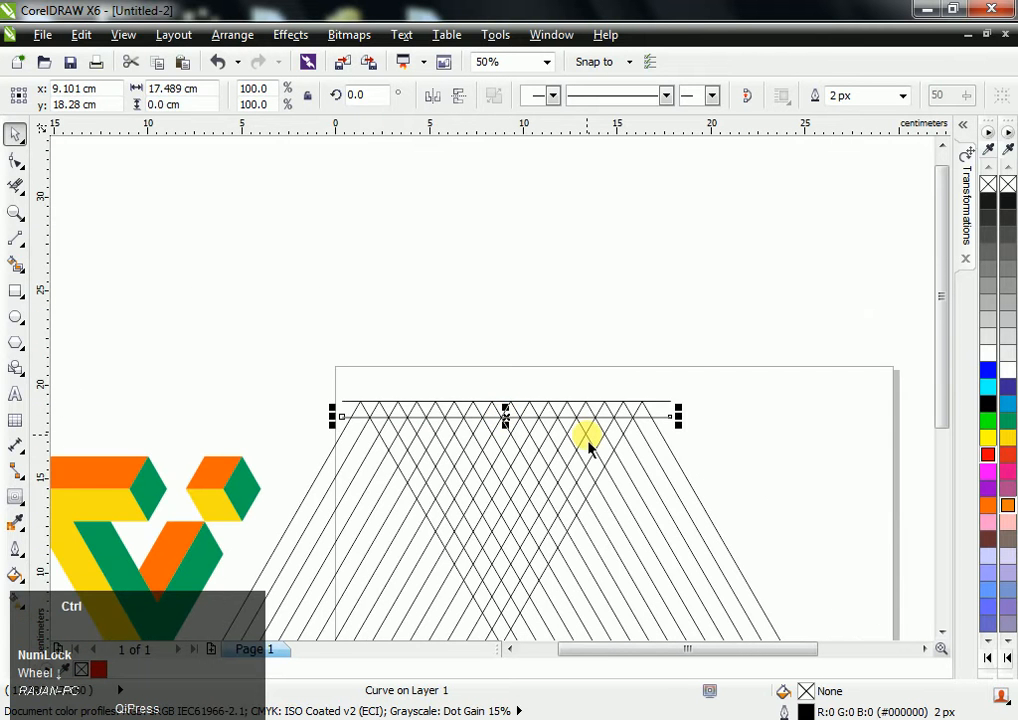
Repeat the horizontal line's duplication 17 times to fill the lattice downward with evenly spaced rows
key("ctrl+r")
key("ctrl+r")
key("ctrl+r")
key("ctrl+r")
key("ctrl+r")
key("ctrl+r")
key("ctrl+r")
key("ctrl+r")
key("ctrl+r")
key("ctrl+r")
key("ctrl+r")
key("ctrl+r")
key("ctrl+r")
key("ctrl+r")
key("ctrl+r")
key("ctrl+r")
key("ctrl+r")
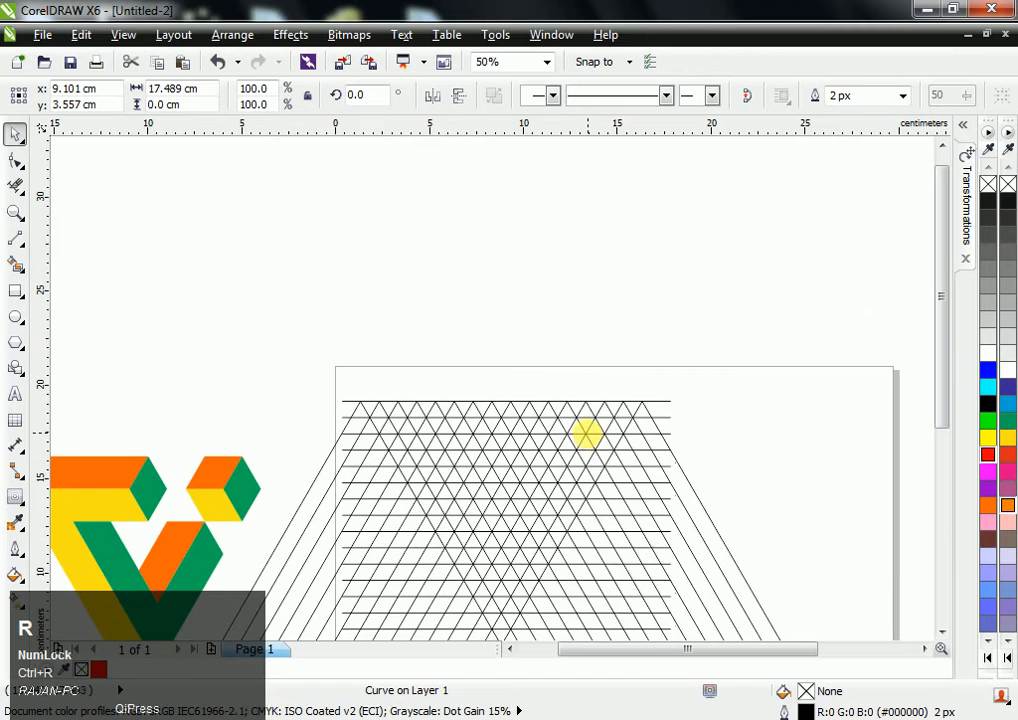
scroll(587, 440, "down", 3)
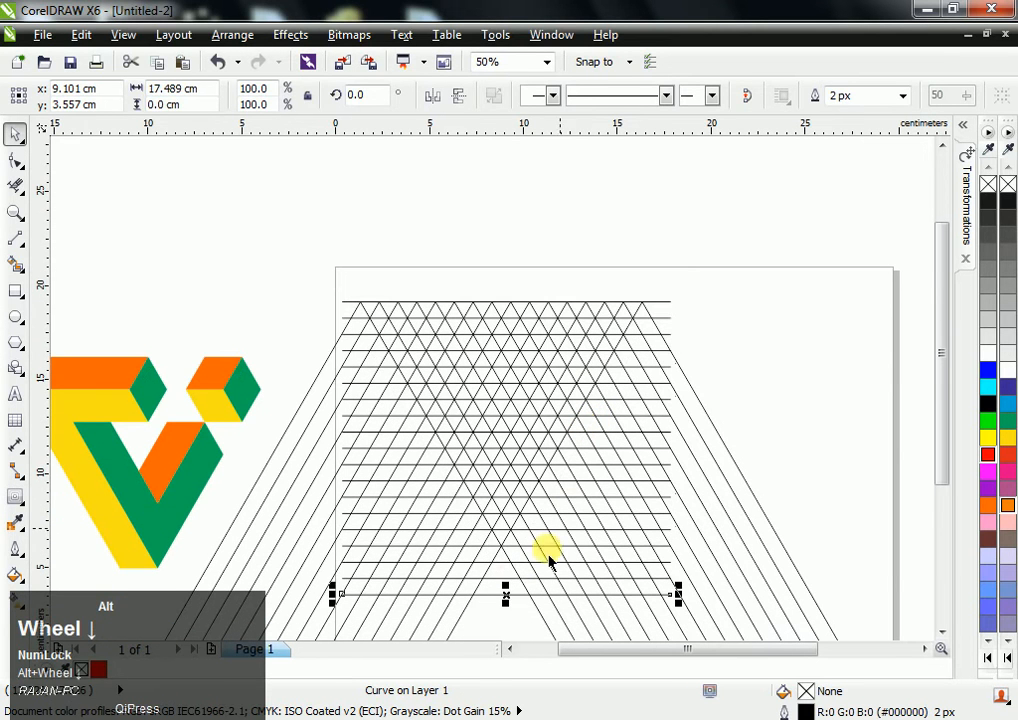
Rotate the second-lowest horizontal line to vertical and stretch it upward to a length of about 25.2 cm
left_click(495, 603, "alt")
left_click(505, 579)
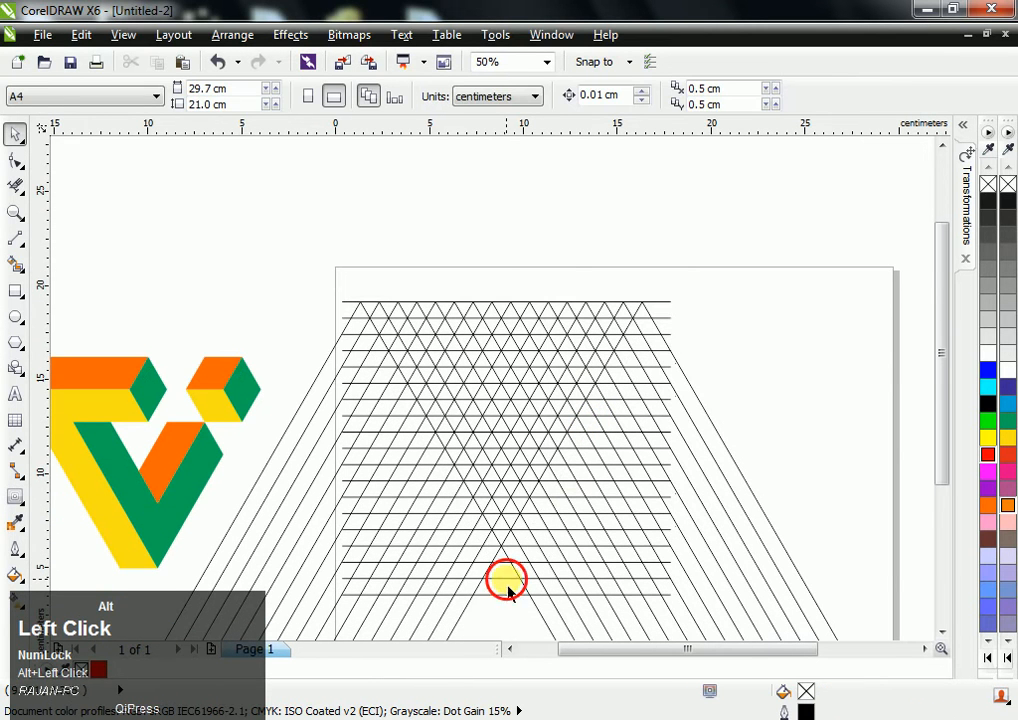
left_click(484, 579)
left_click_drag(334, 568, 514, 458)
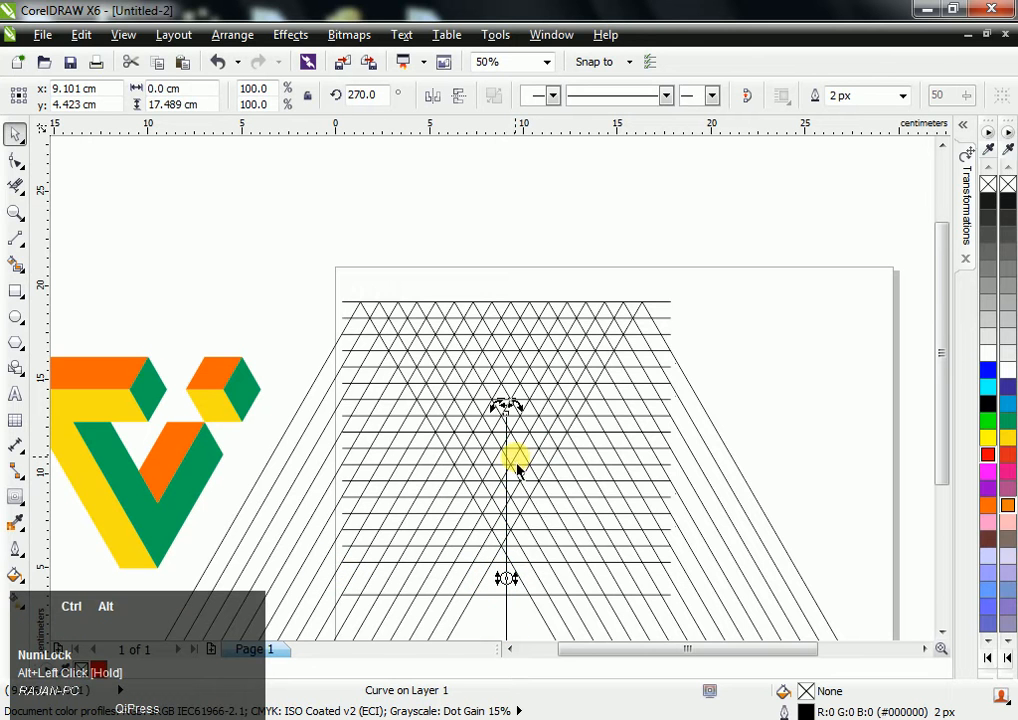
left_click(506, 417)
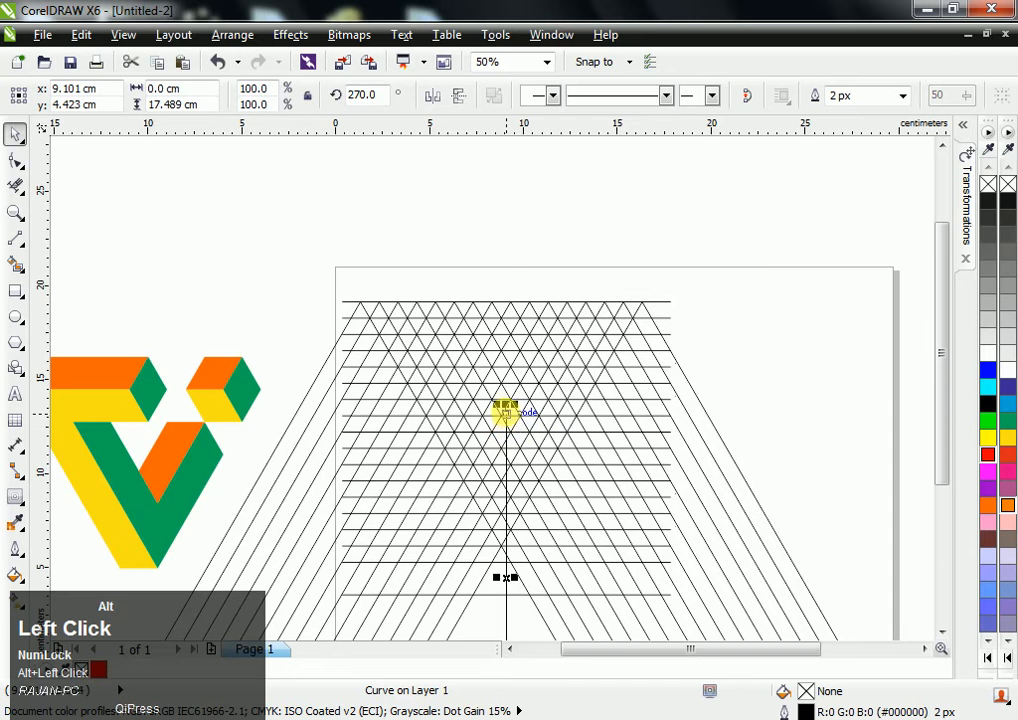
left_click_drag(506, 417, 507, 268)
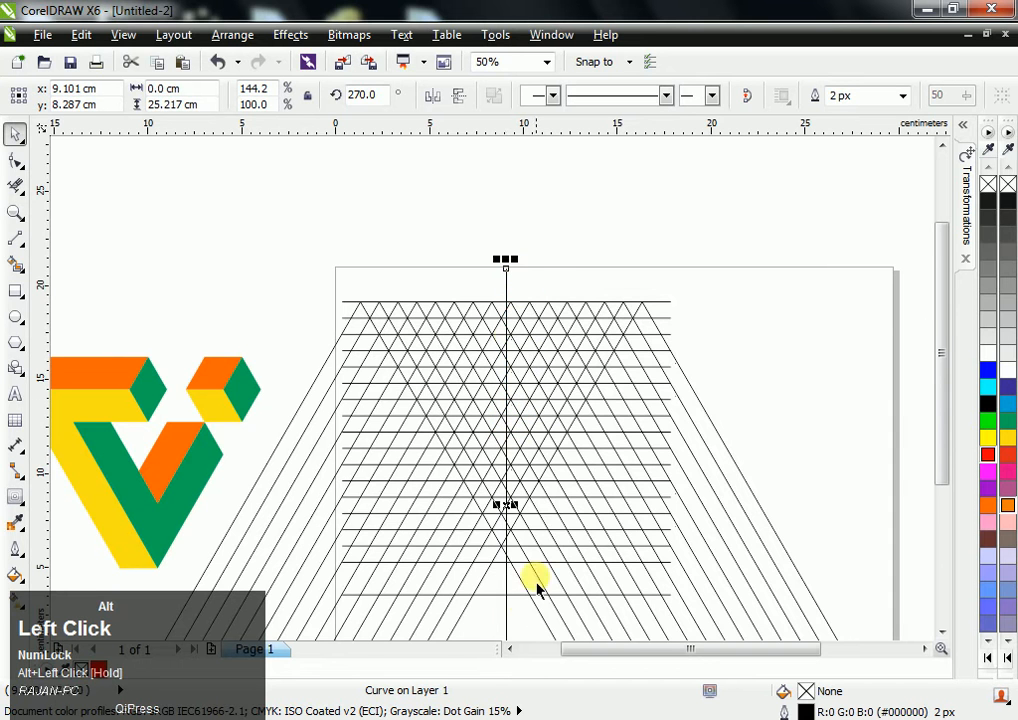
Move the vertical line so it runs through the intersections along the centre of the lattice
scroll(506, 622, "up", 2)
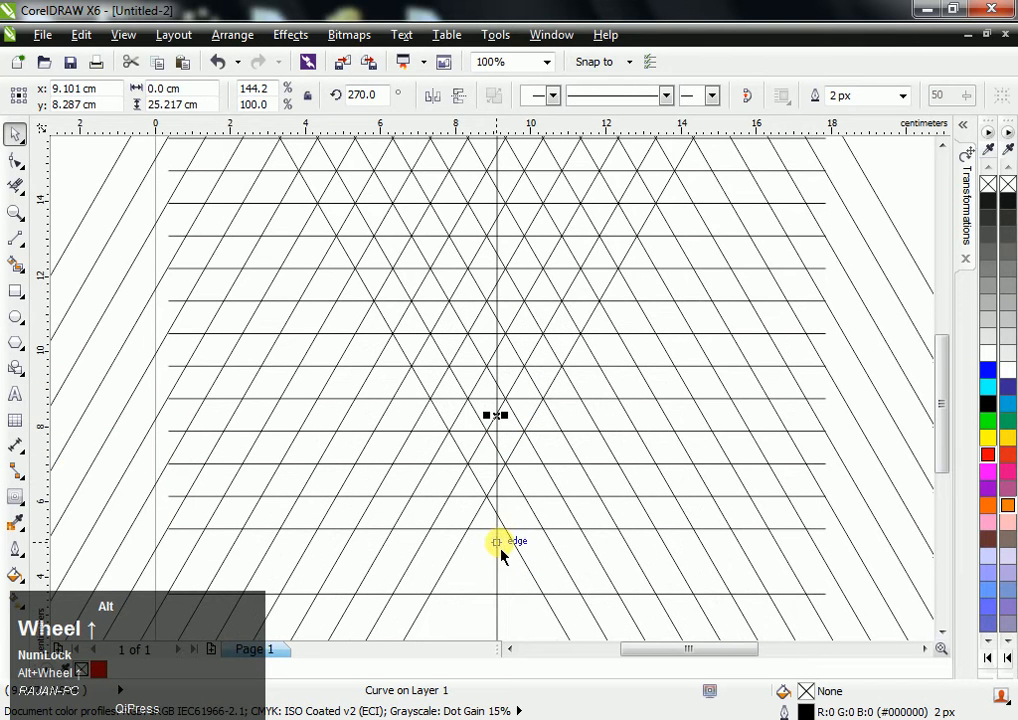
left_click_drag(496, 545, 493, 509)
scroll(493, 507, "down", 2)
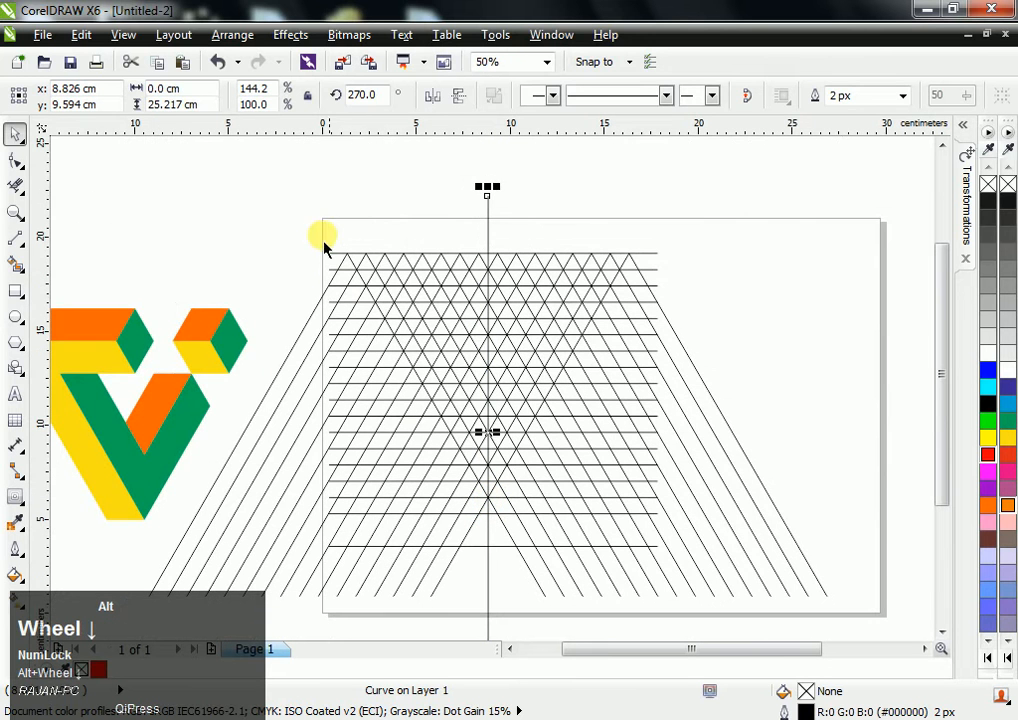
Give all the grid lines a red outline and lock them in place
left_click(298, 225)
scroll(287, 228, "down", 2)
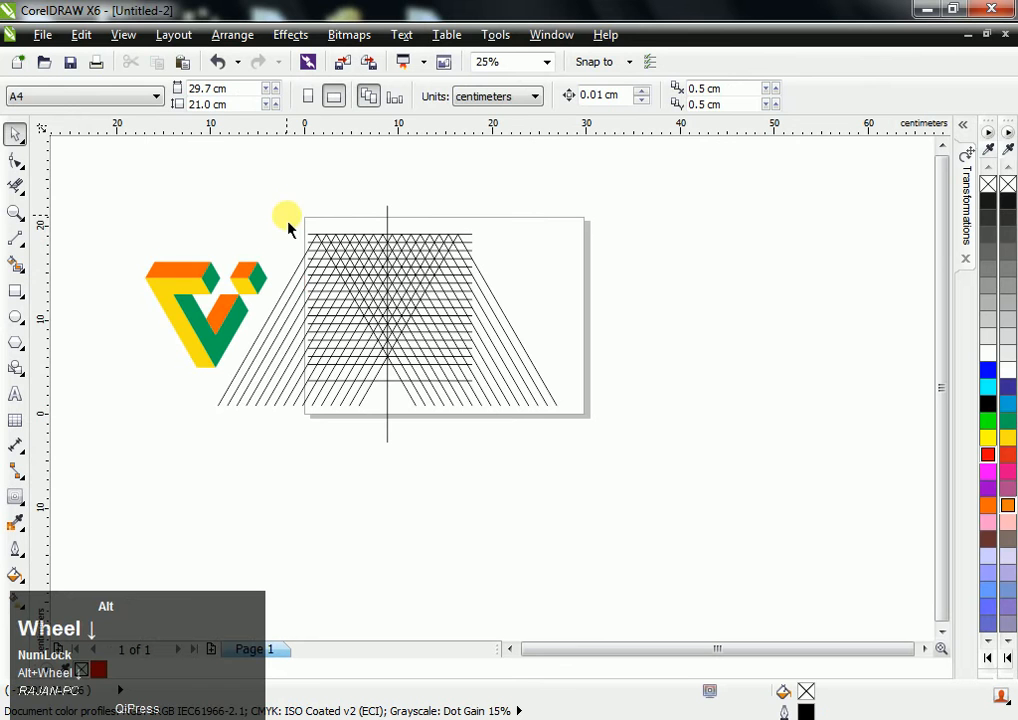
left_click_drag(195, 193, 620, 468)
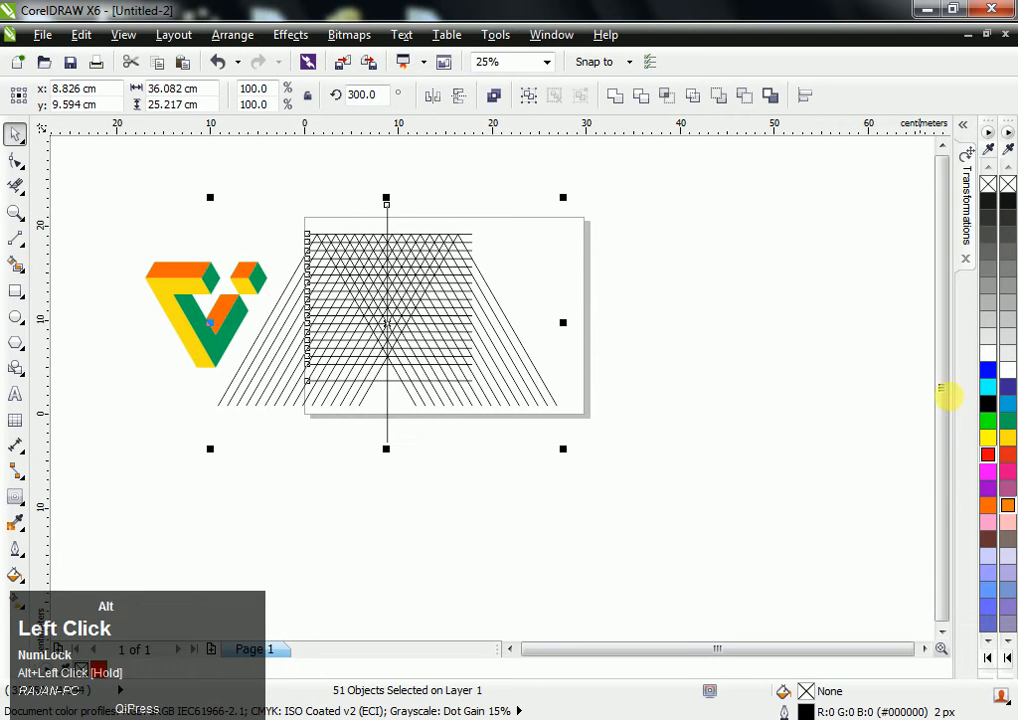
right_click(988, 454, "alt")
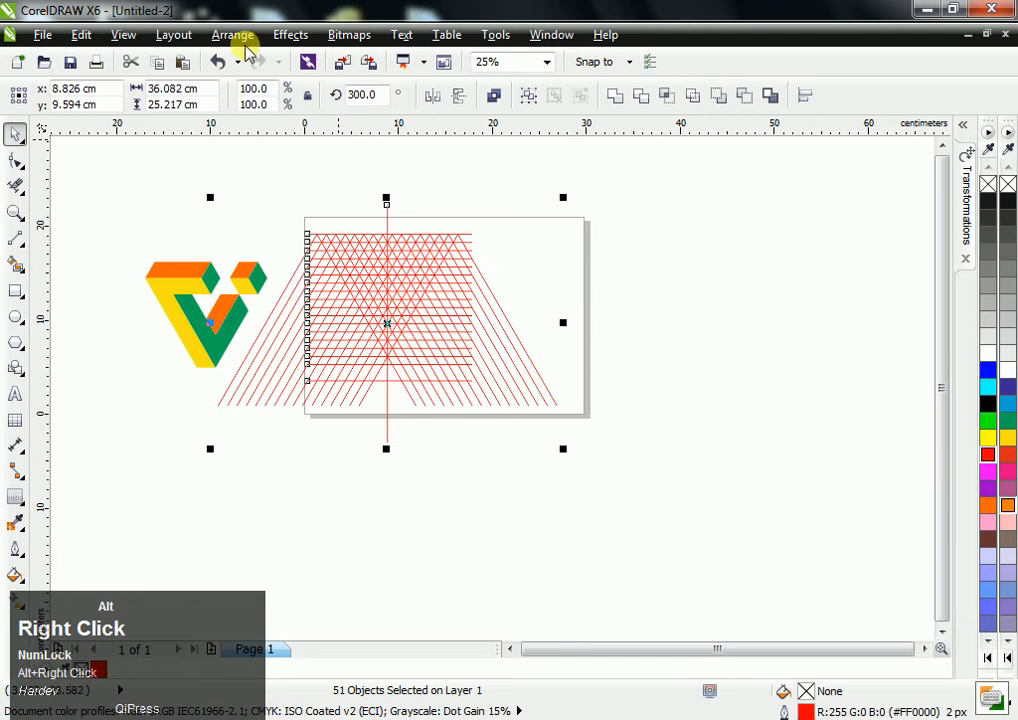
left_click(236, 35)
left_click(270, 287)
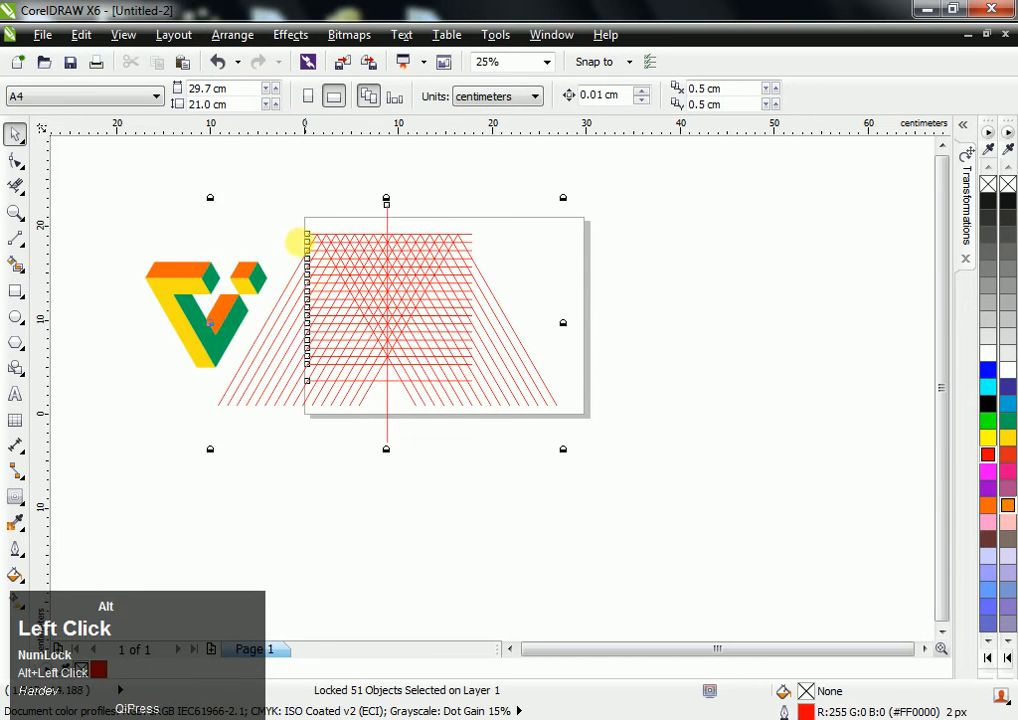
Move the coloured reference logo up and closer to the grid, then deselect it
scroll(272, 272, "up", 2)
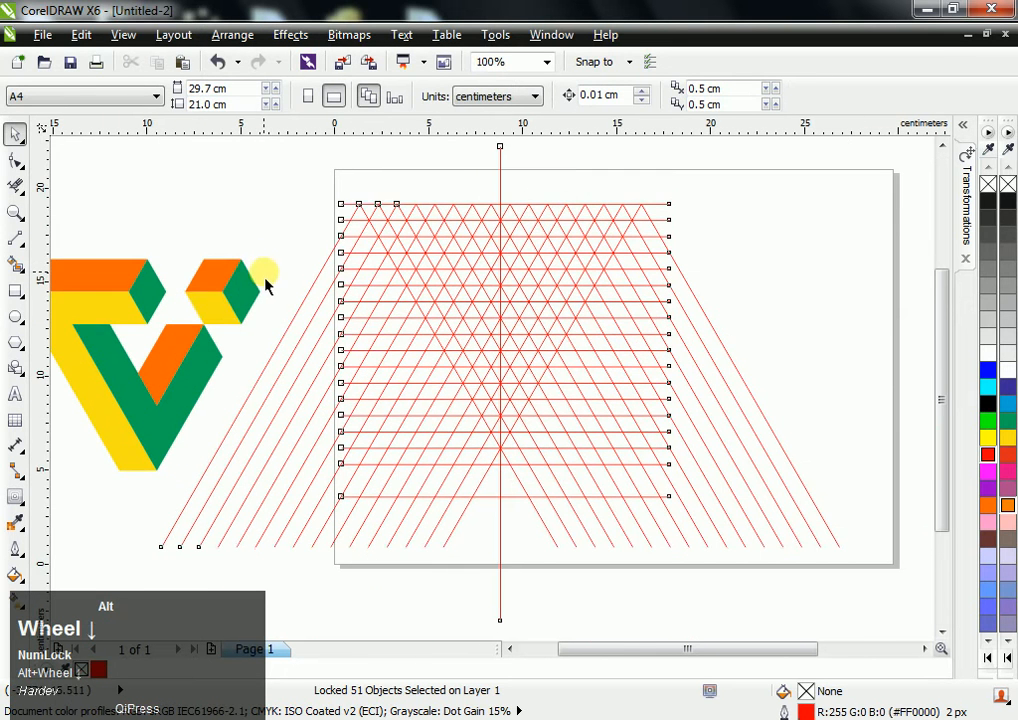
left_click(226, 234)
left_click_drag(226, 300, 269, 238)
left_click(207, 197)
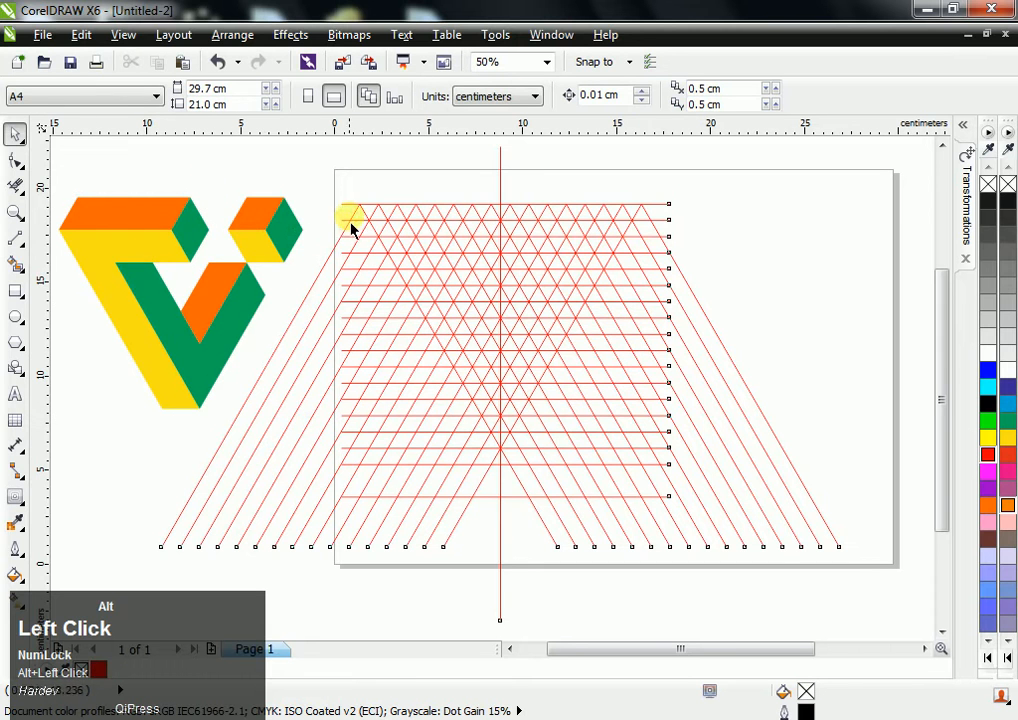
Draw a closed parallelogram 7.0 cm wide and 1.732 cm high with the Pen tool, snapped to intersections in the grid's top rows
mouse_move(15, 238)
left_mouse_down()
mouse_move(82, 266)
mouse_move(79, 325)
left_mouse_up()
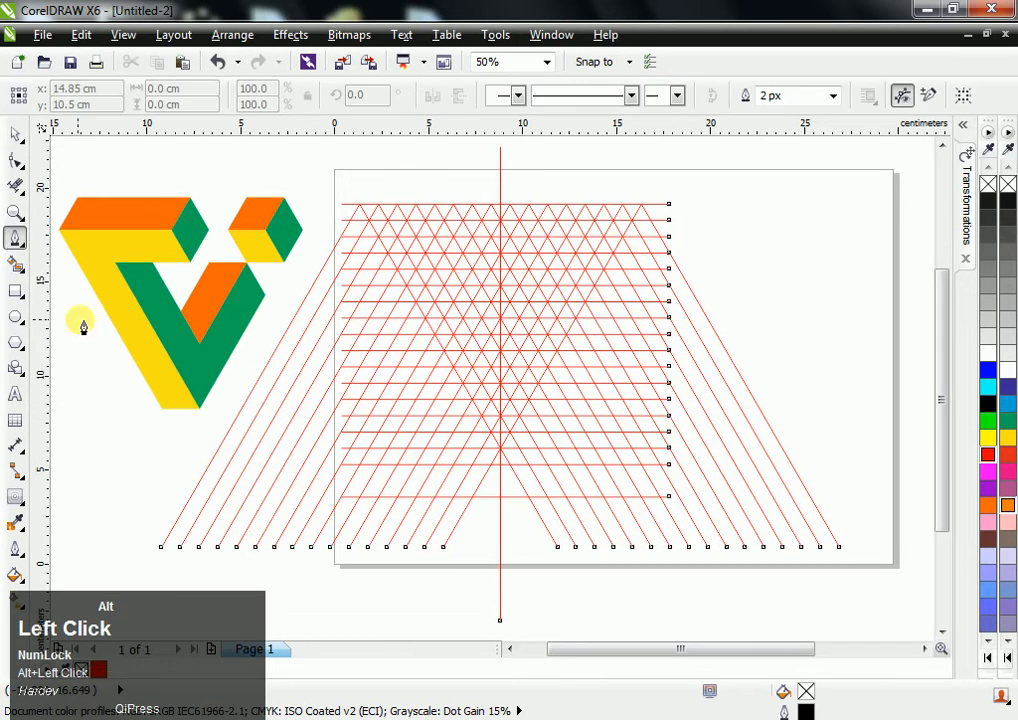
left_click(398, 206, "alt")
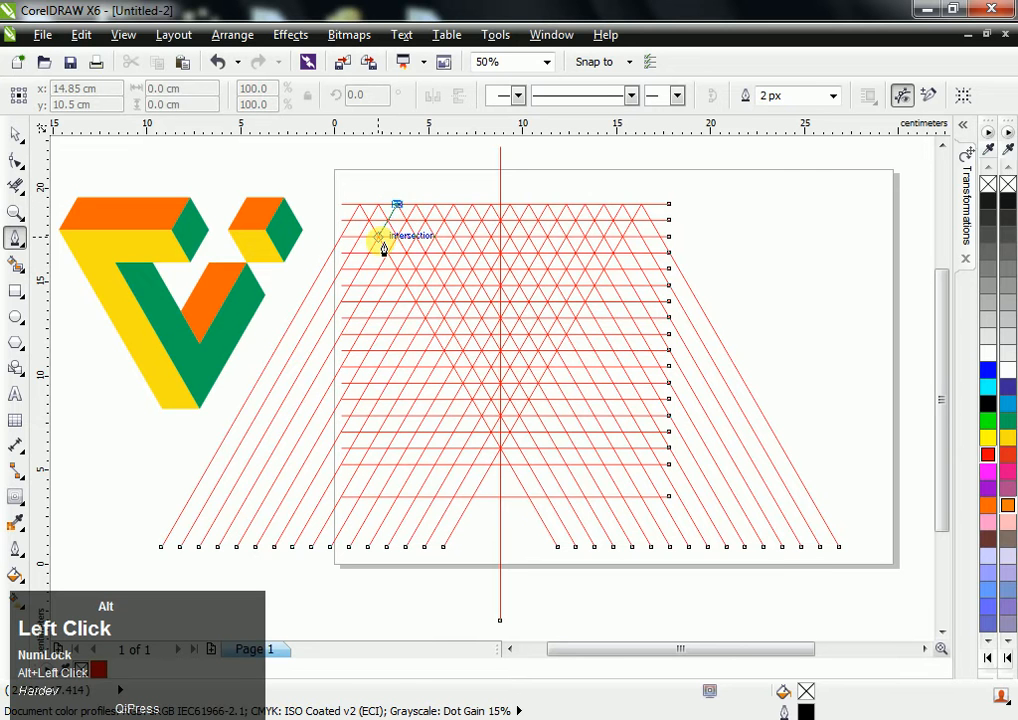
left_click(380, 242)
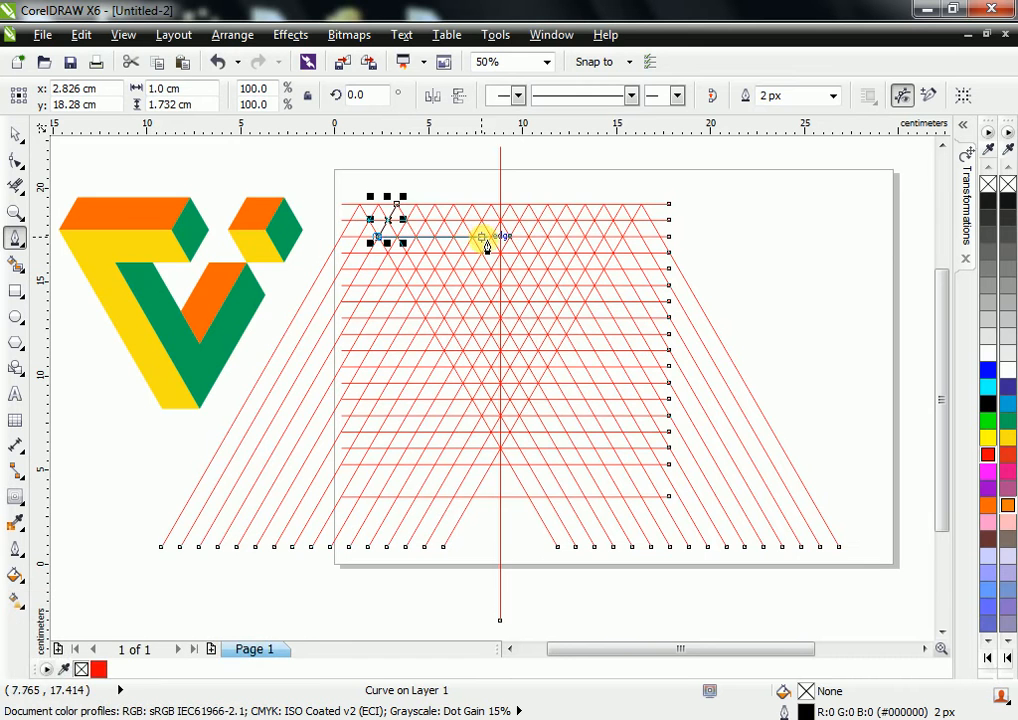
left_click(492, 239, "alt")
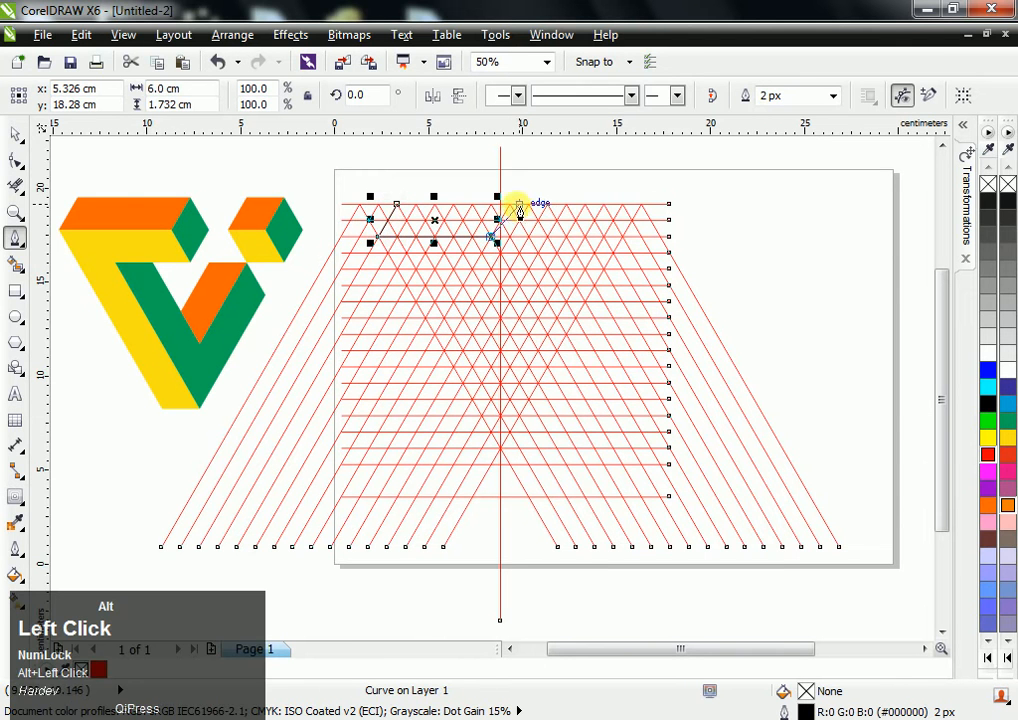
left_click(512, 205)
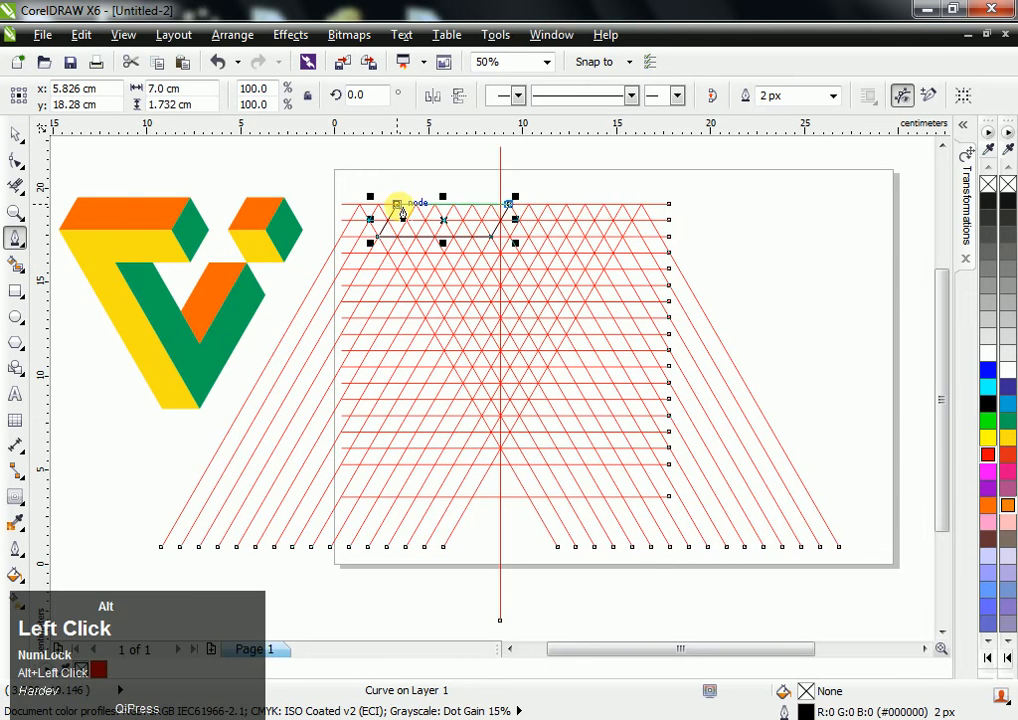
left_click(398, 205)
Fill the parallelogram with light grey (#CCCCCC), deselect it and return to the Pen tool
left_click(989, 319)
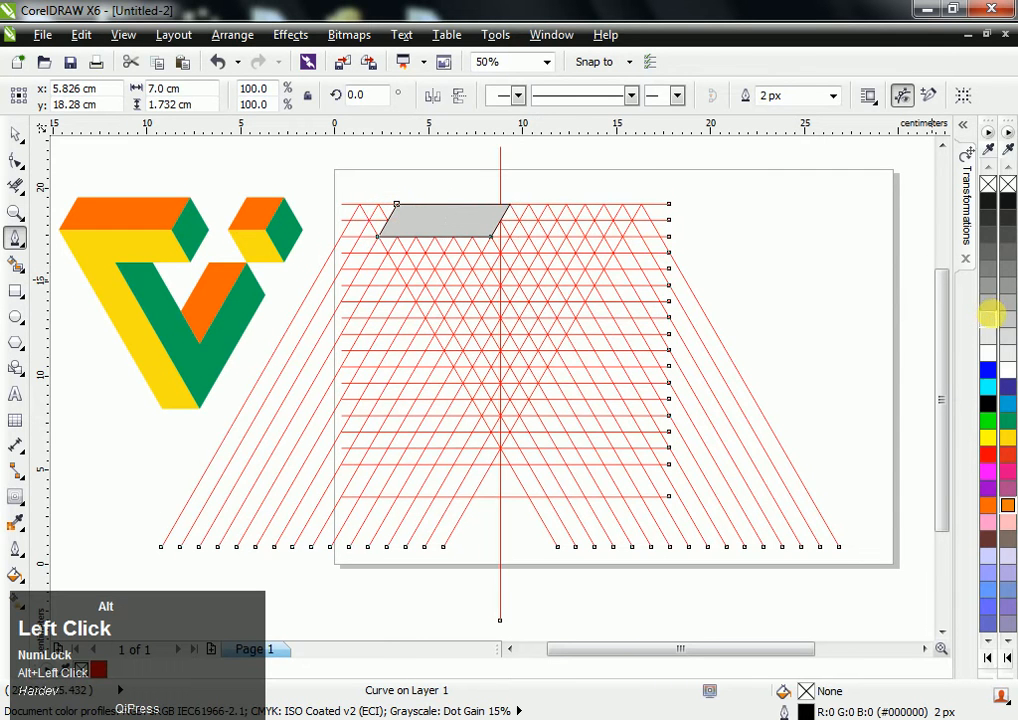
key("alt+space")
left_click(457, 177, "alt")
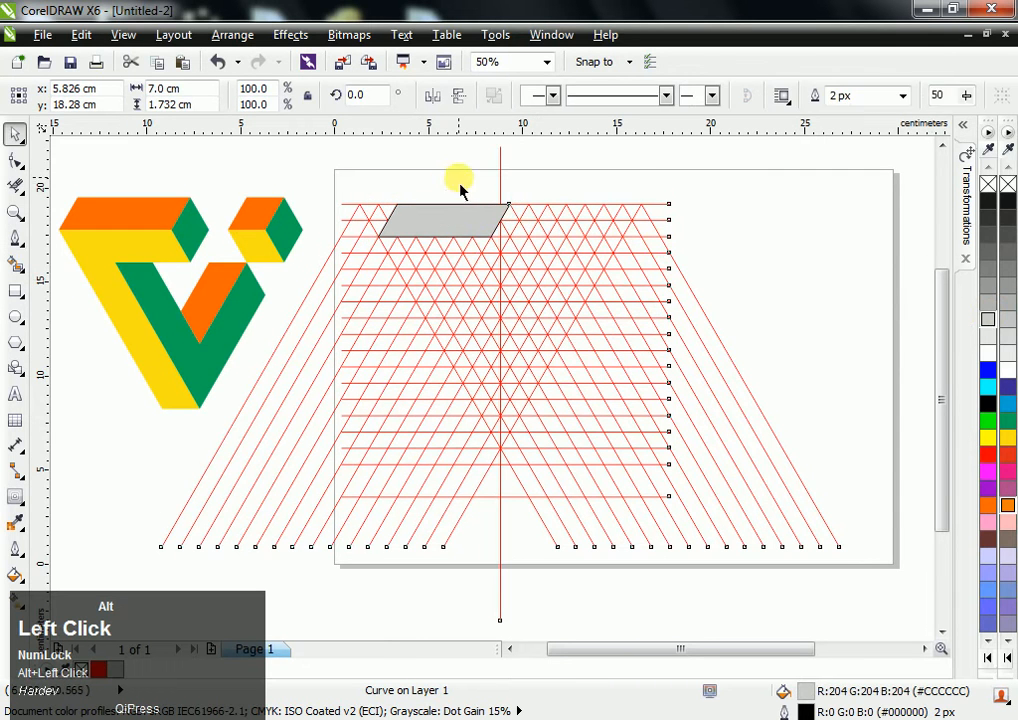
key("alt+space")
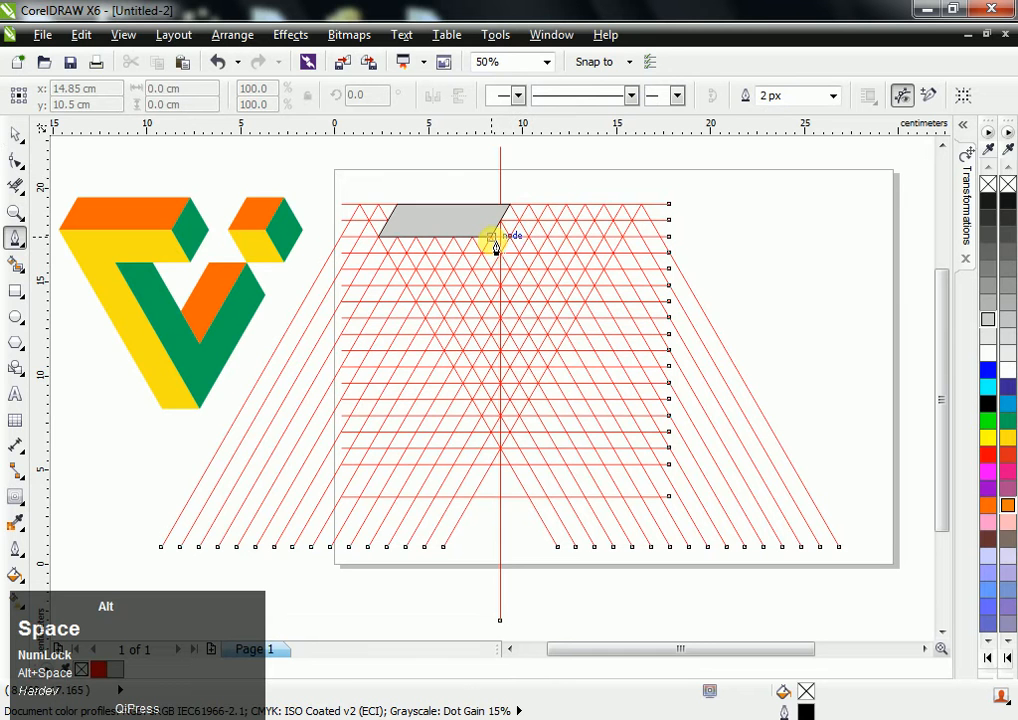
Draw a closed 7-shaped outline 7.5 cm wide and 9.526 cm high with the Pen tool, snapped beneath the light grey parallelogram
left_click(492, 238, "alt")
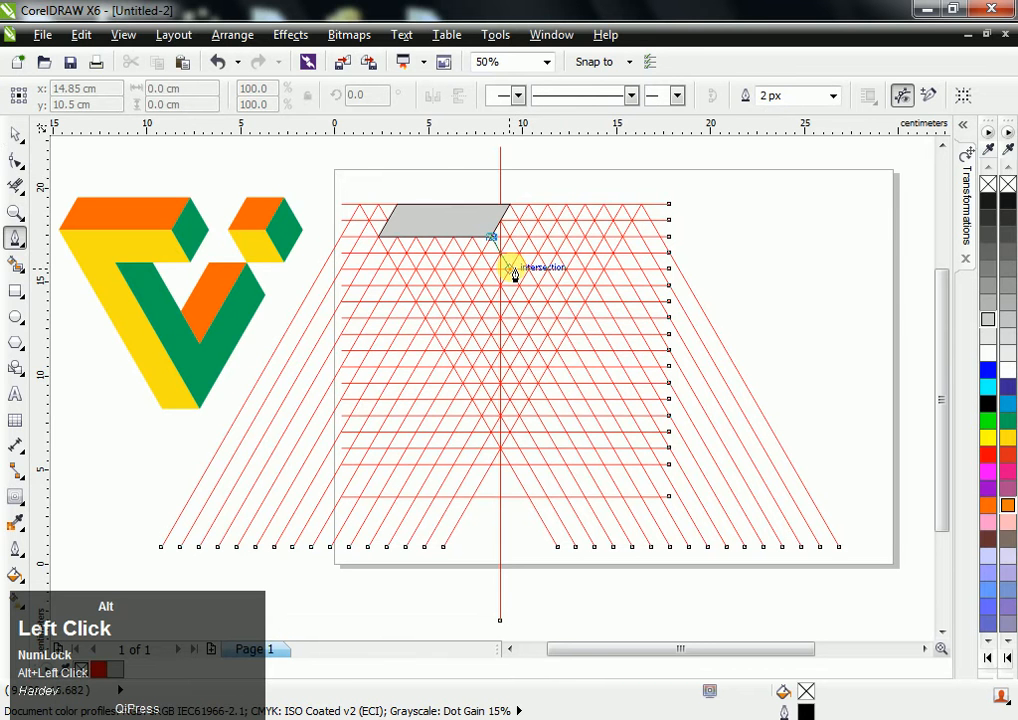
left_click(510, 268, "alt")
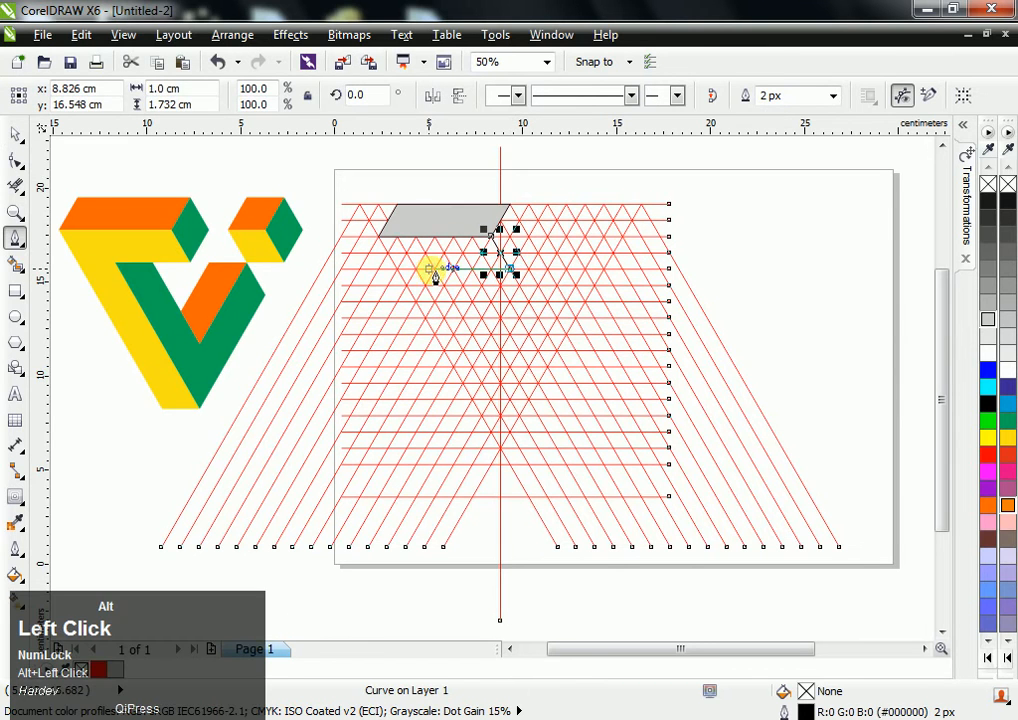
left_click(433, 269, "alt")
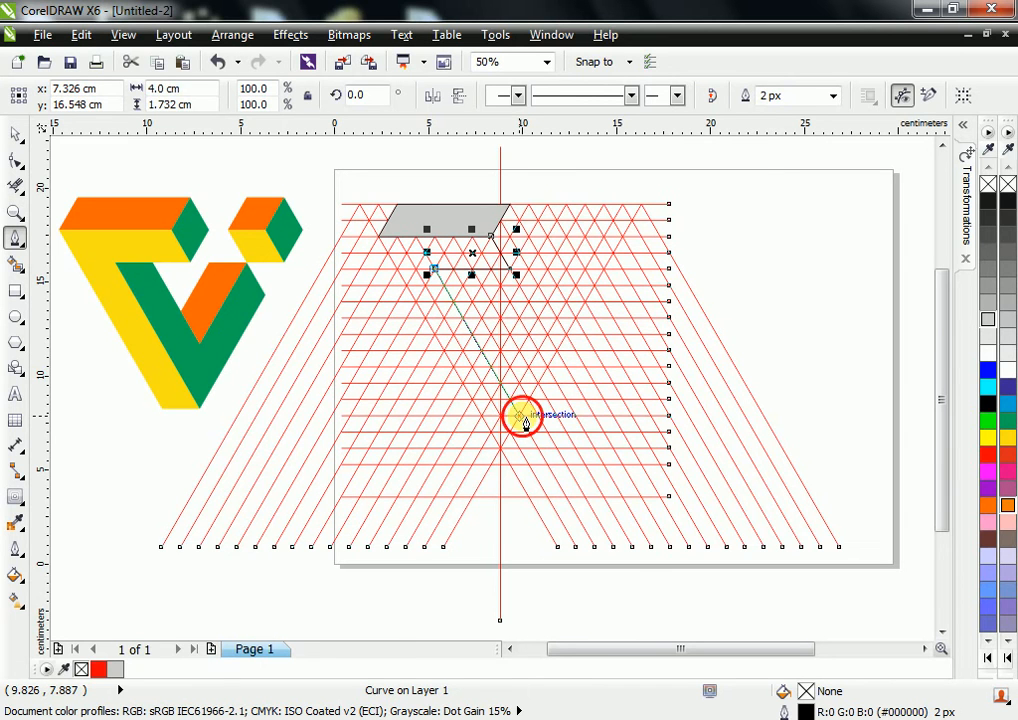
left_click(482, 420, "alt")
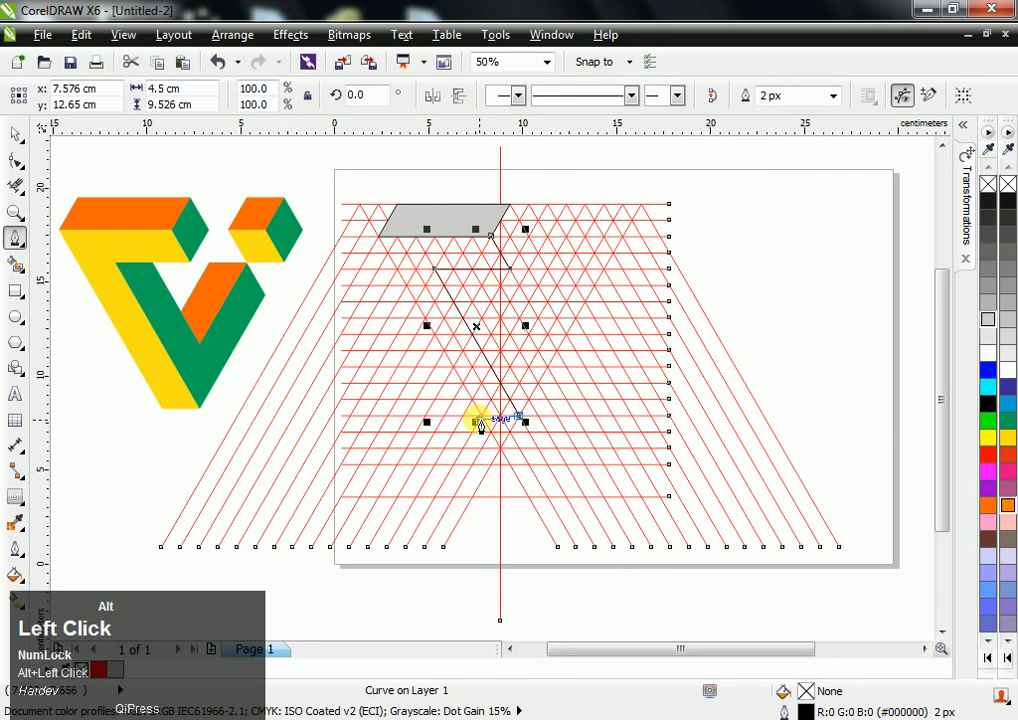
left_click(482, 420, "alt")
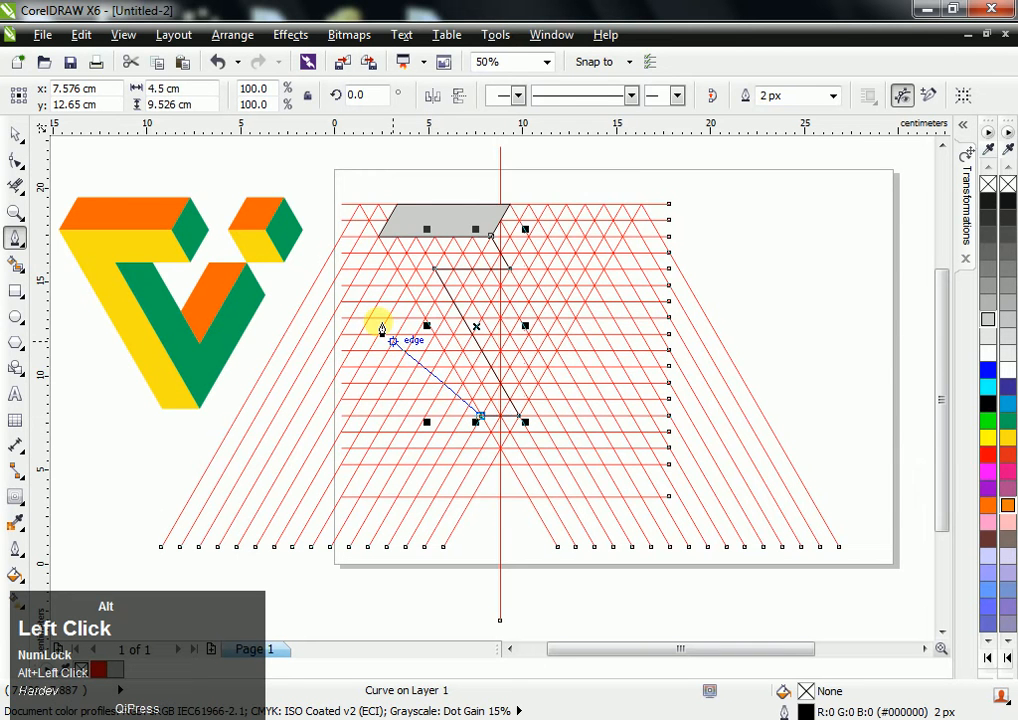
left_click(376, 236)
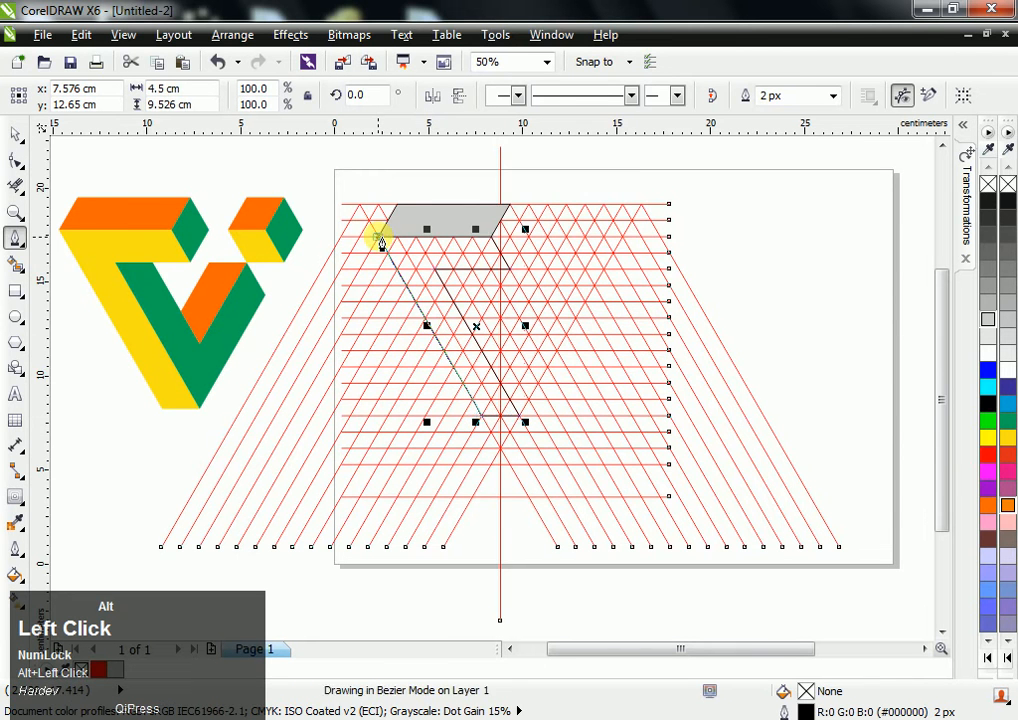
left_click(491, 236)
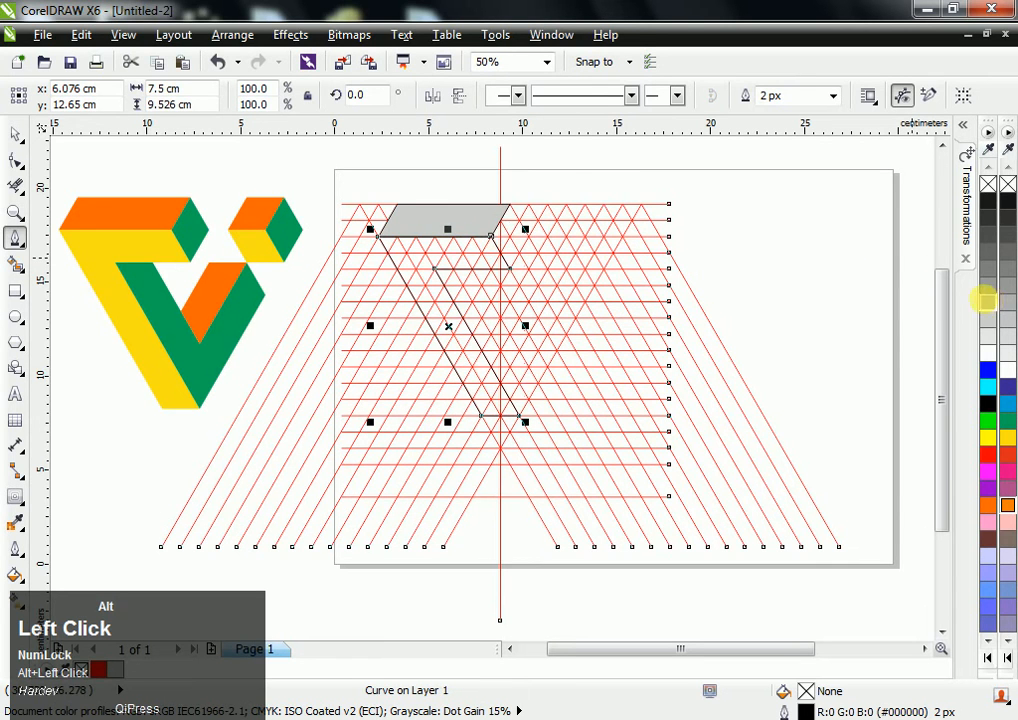
Fill the 7-shaped outline with medium grey (#B3B3B3), deselect it and return to the Pen tool
left_click(987, 298)
key("space")
left_click(568, 186)
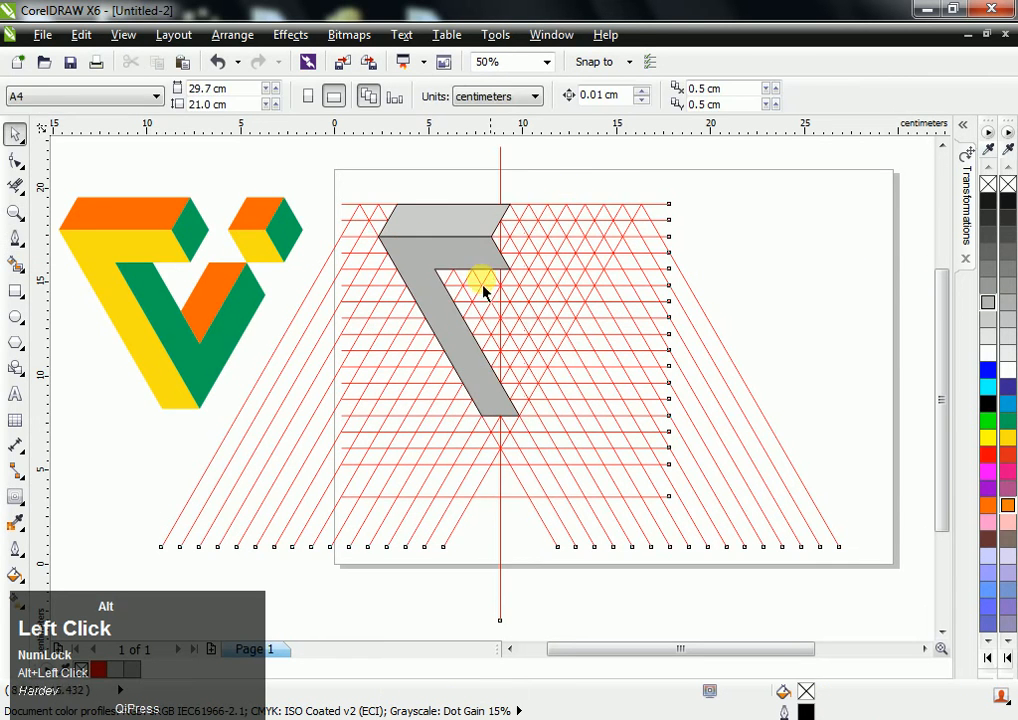
key("space")
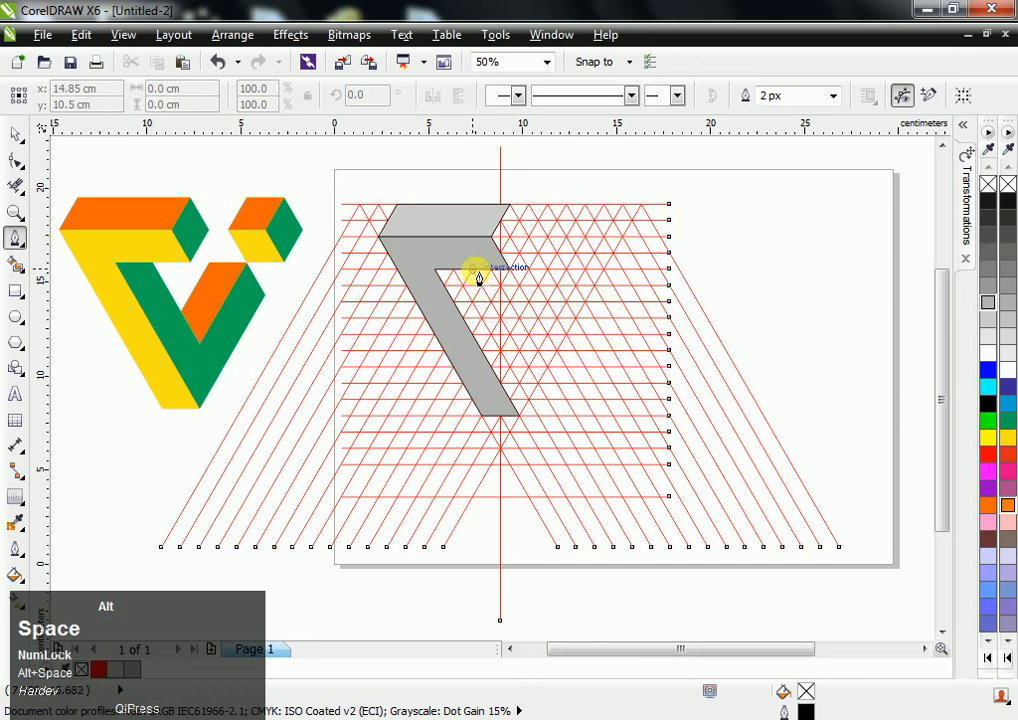
Draw a closed V shape 8.0 cm wide and 7.794 cm high along the 7 shape's inner diagonal edge and fill it with light grey (#CCCCCC)
left_click(473, 271)
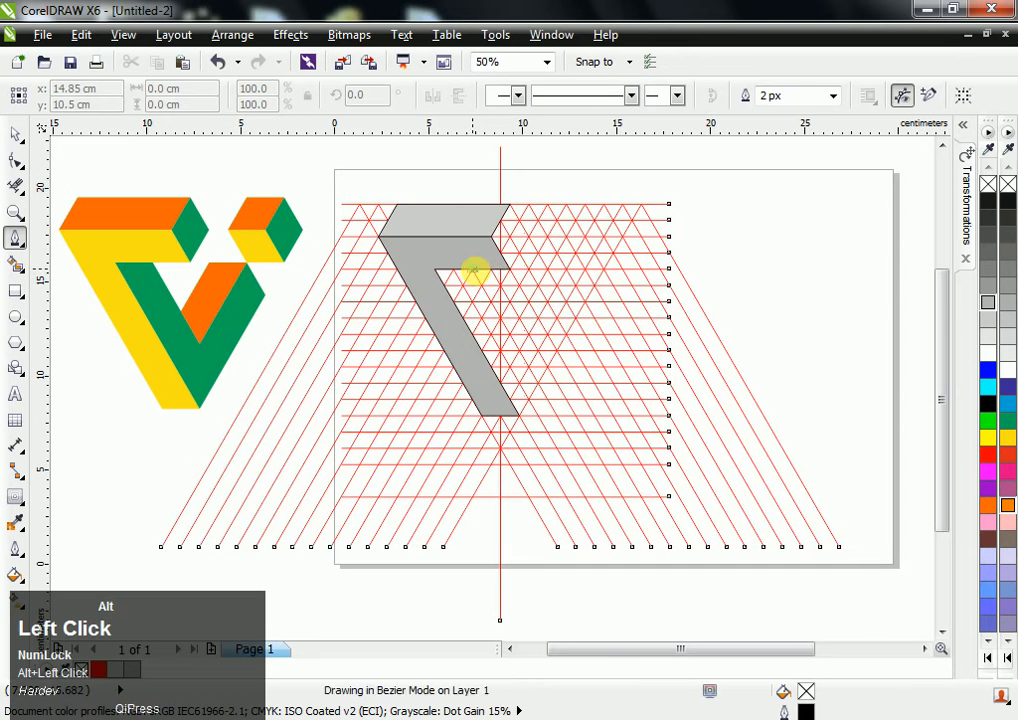
left_click(520, 350)
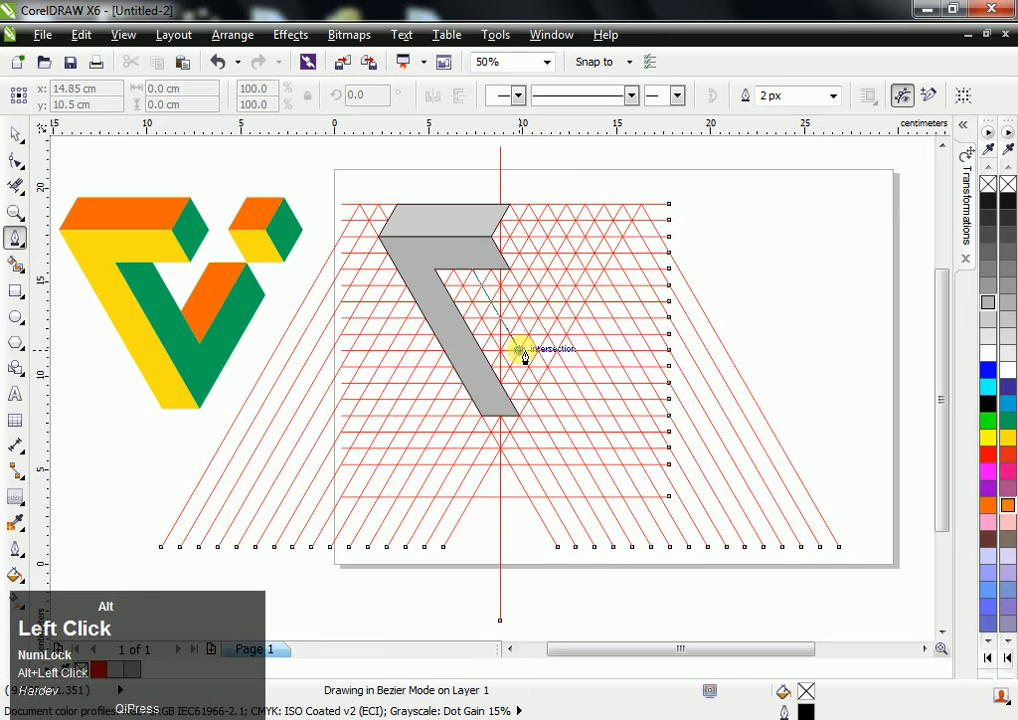
left_click(566, 269)
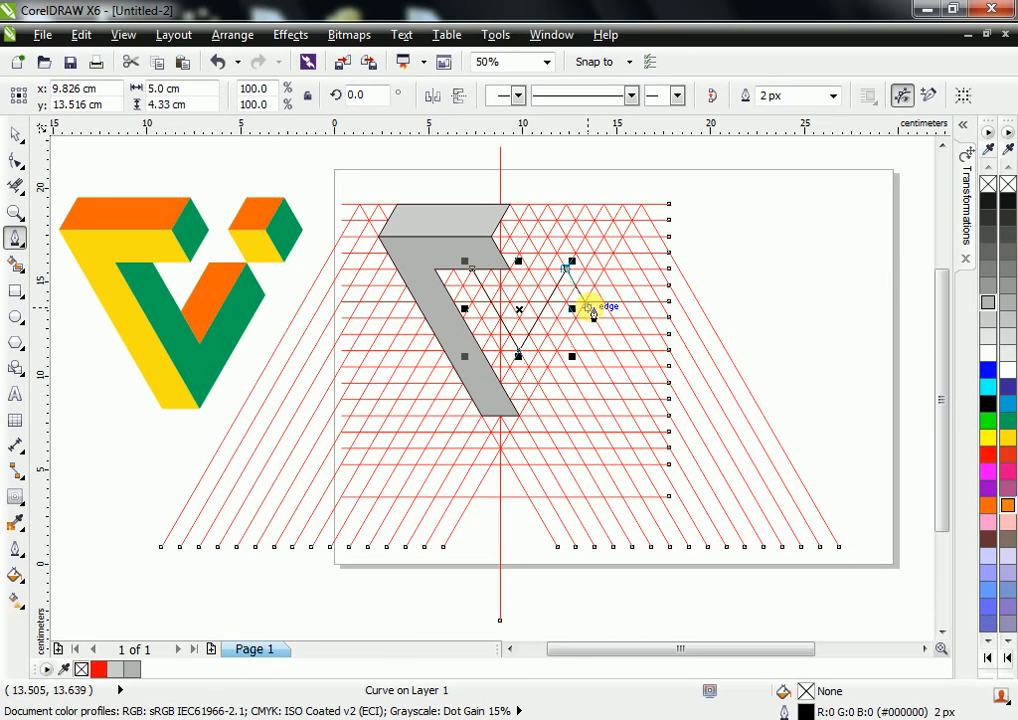
left_click(590, 309, "alt")
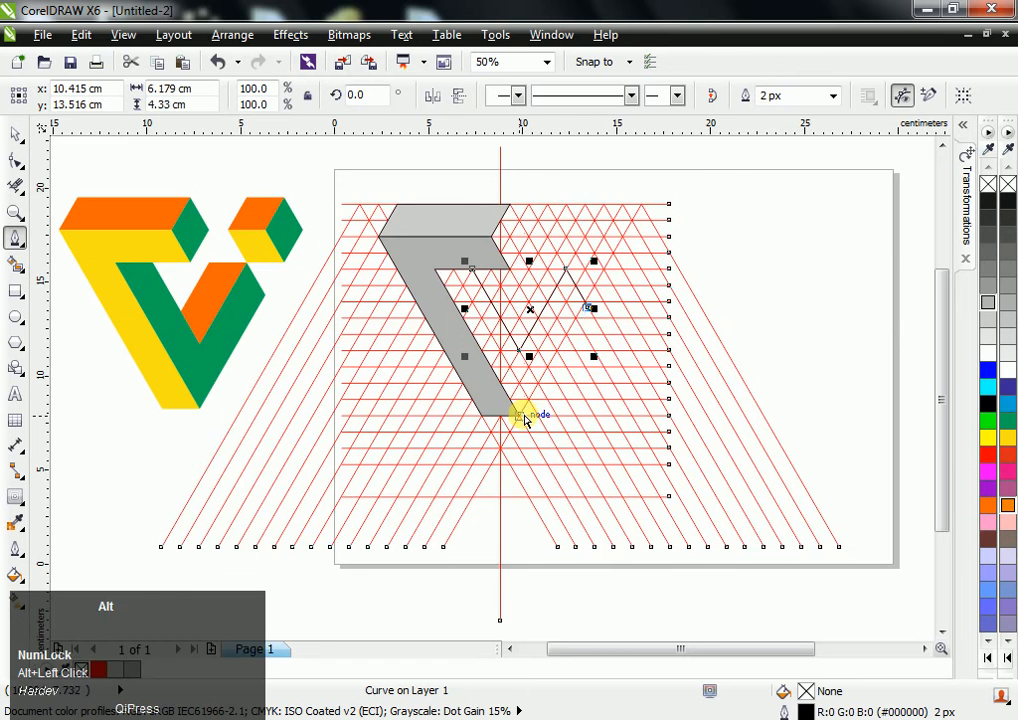
scroll(586, 307, "up", 1)
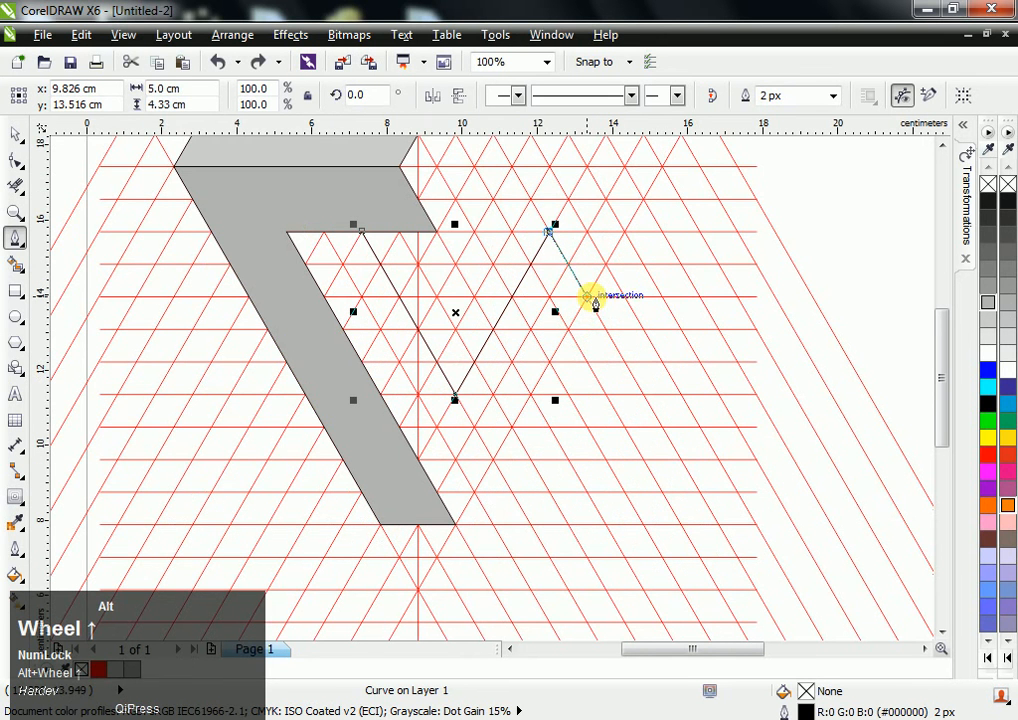
left_click(587, 297, "alt")
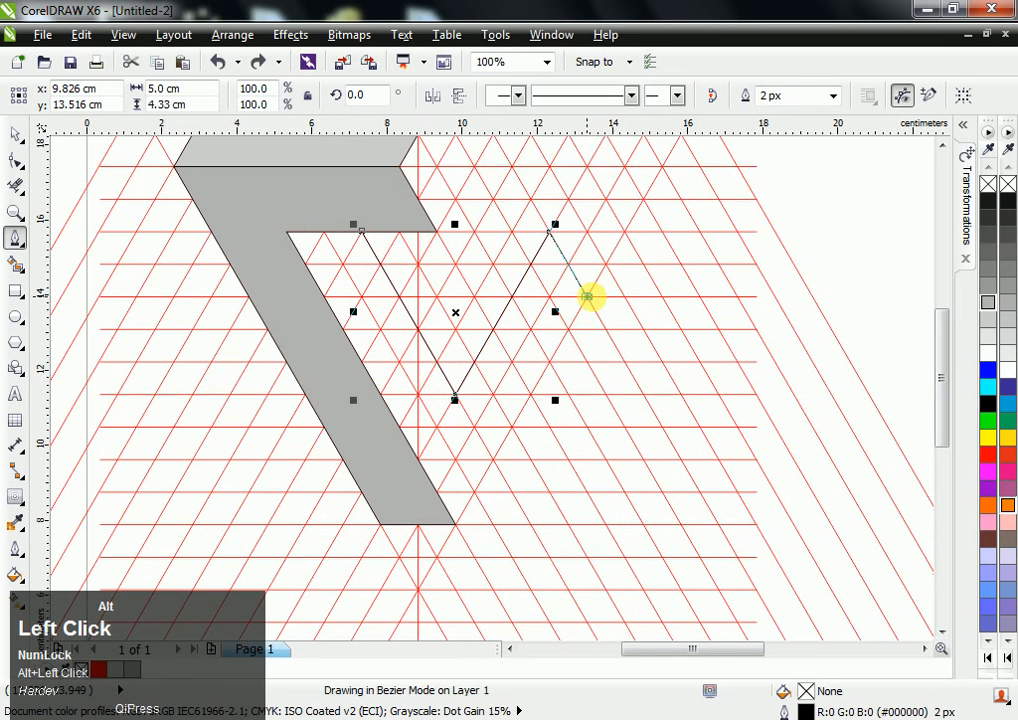
left_click(456, 524)
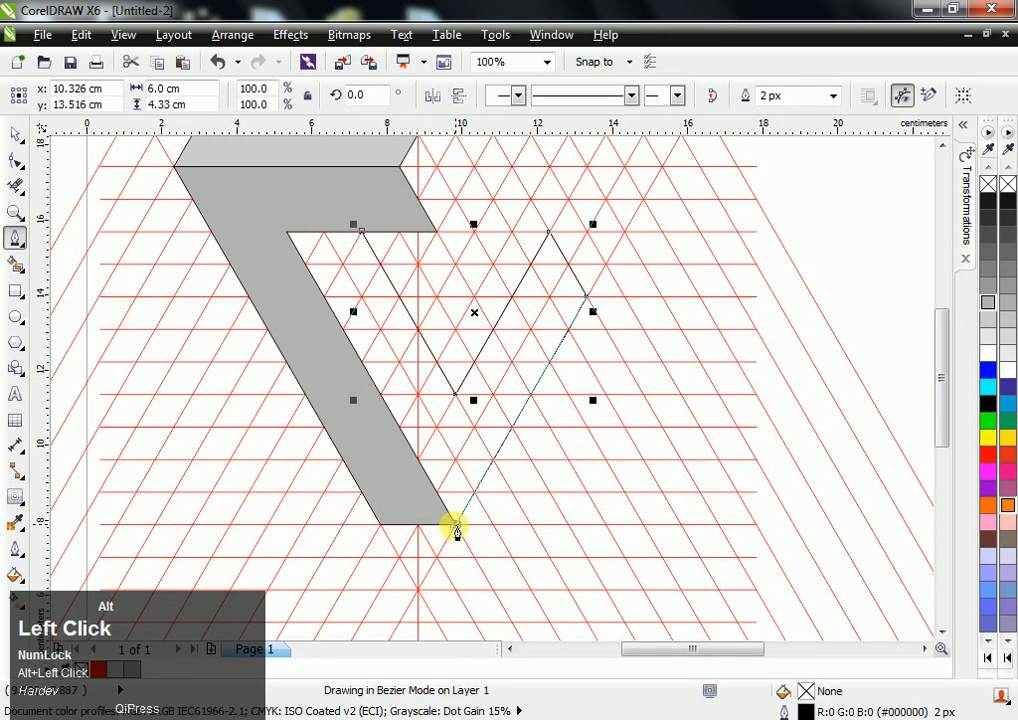
left_click(288, 234)
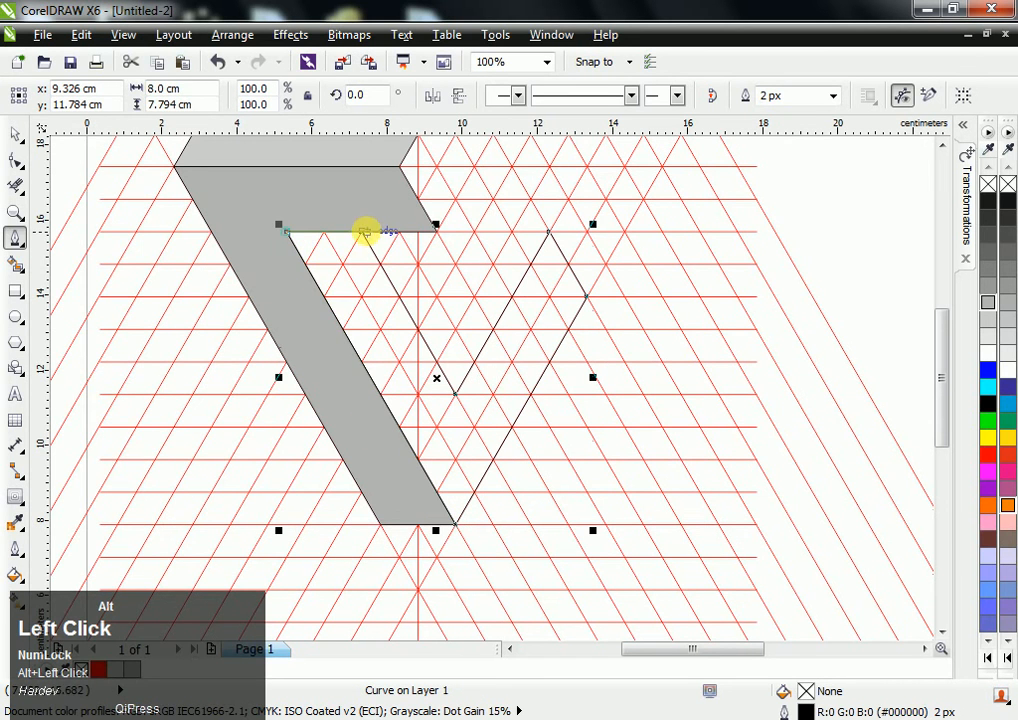
left_click(364, 234)
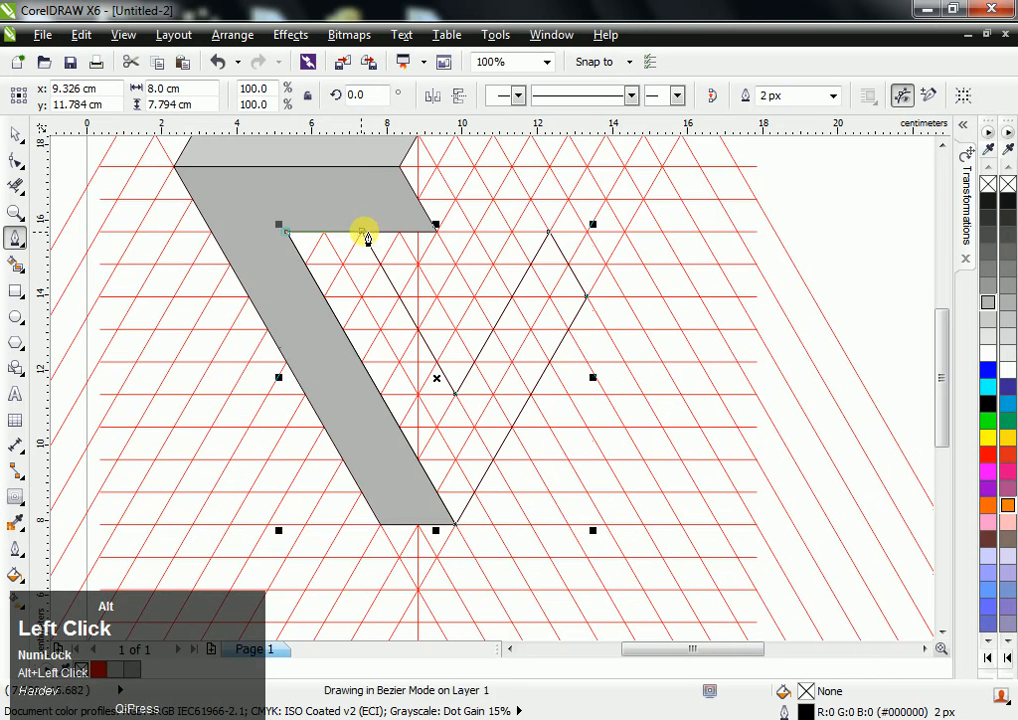
left_click(988, 318)
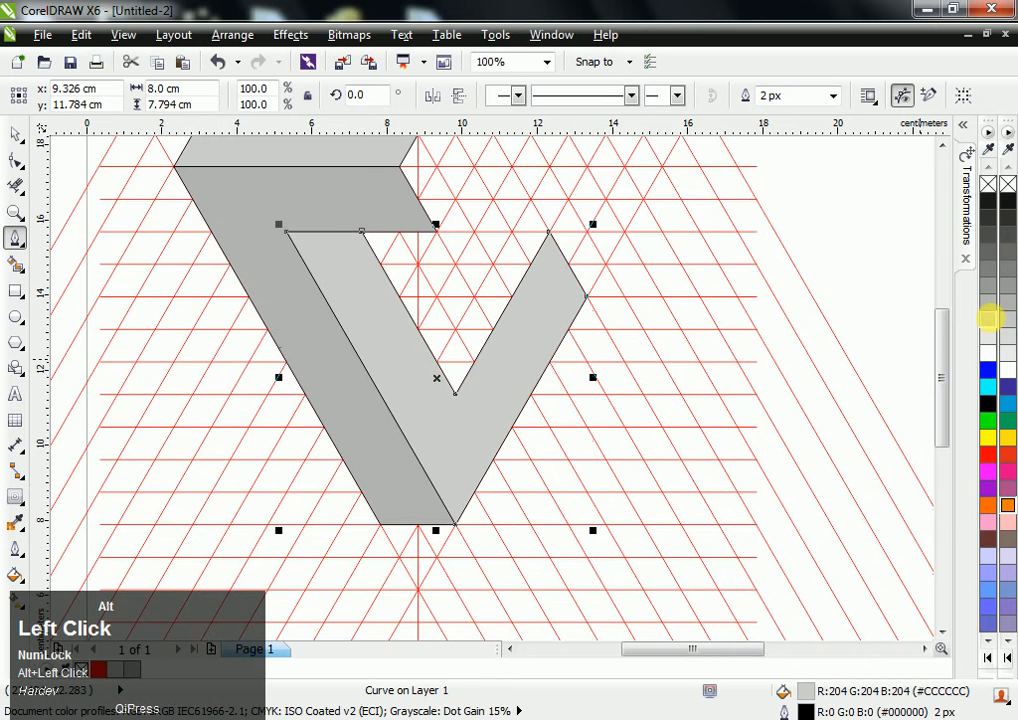
Draw a closed four-sided shape 3.5 cm wide and 4.33 cm high along the inner edge of the V's right arm
scroll(561, 320, "down", 1)
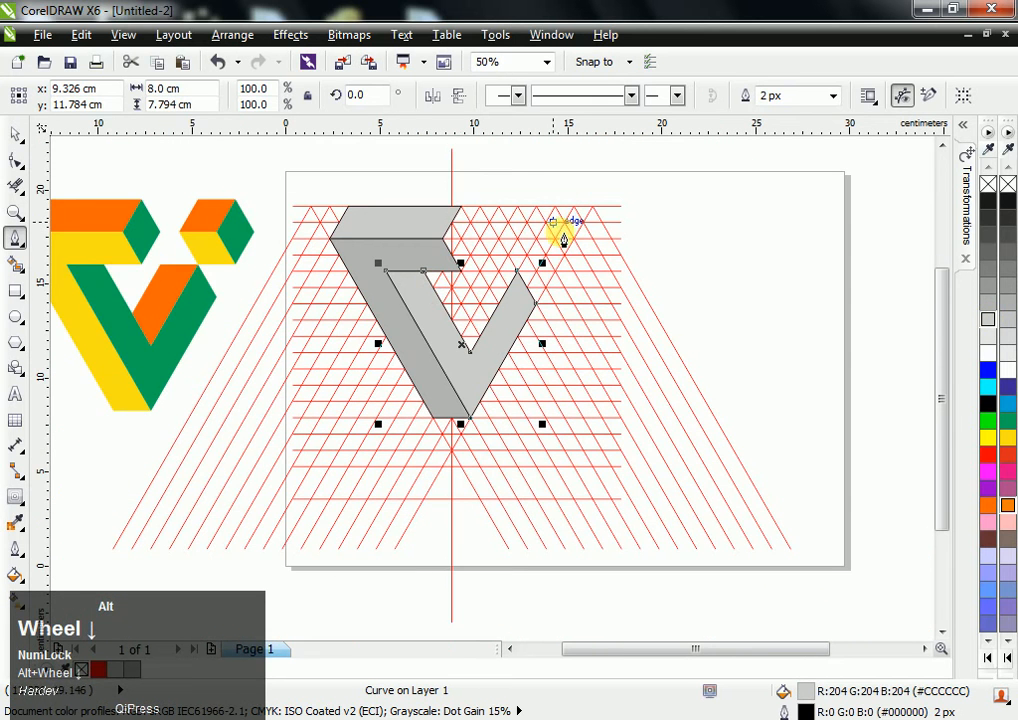
left_click(519, 274, "alt")
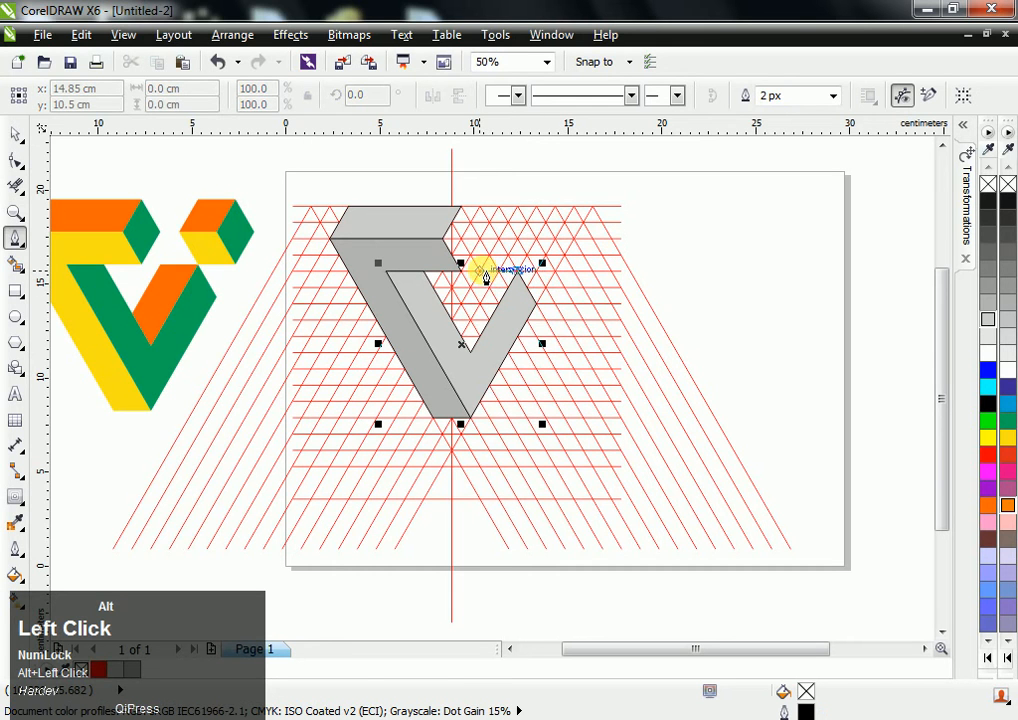
left_click(481, 271)
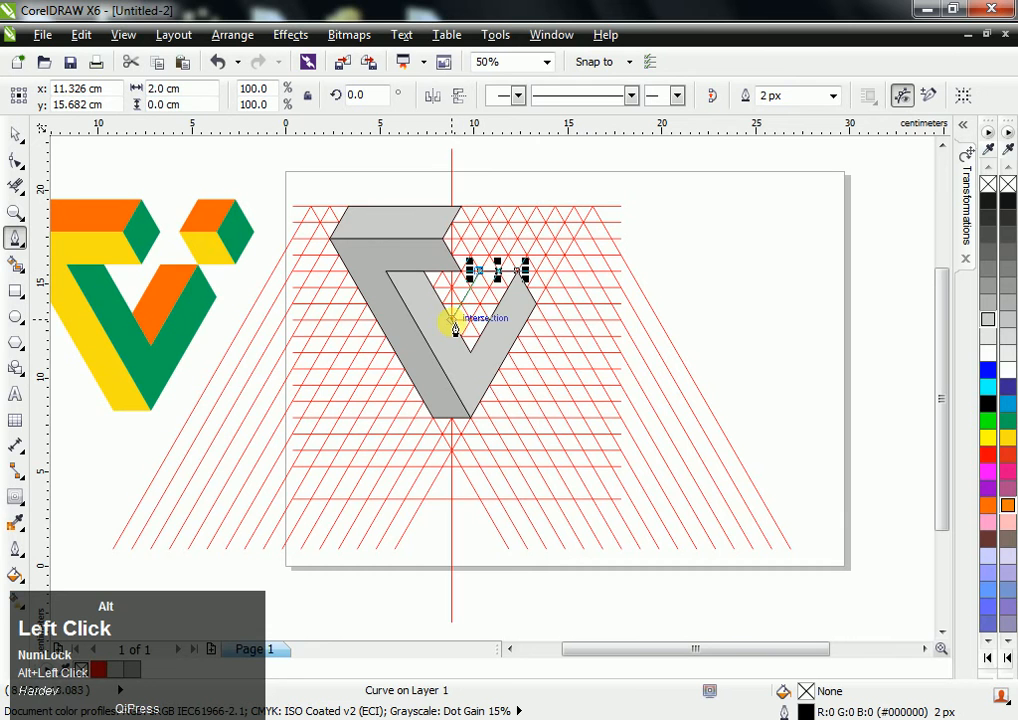
left_click(453, 322)
left_click(471, 355)
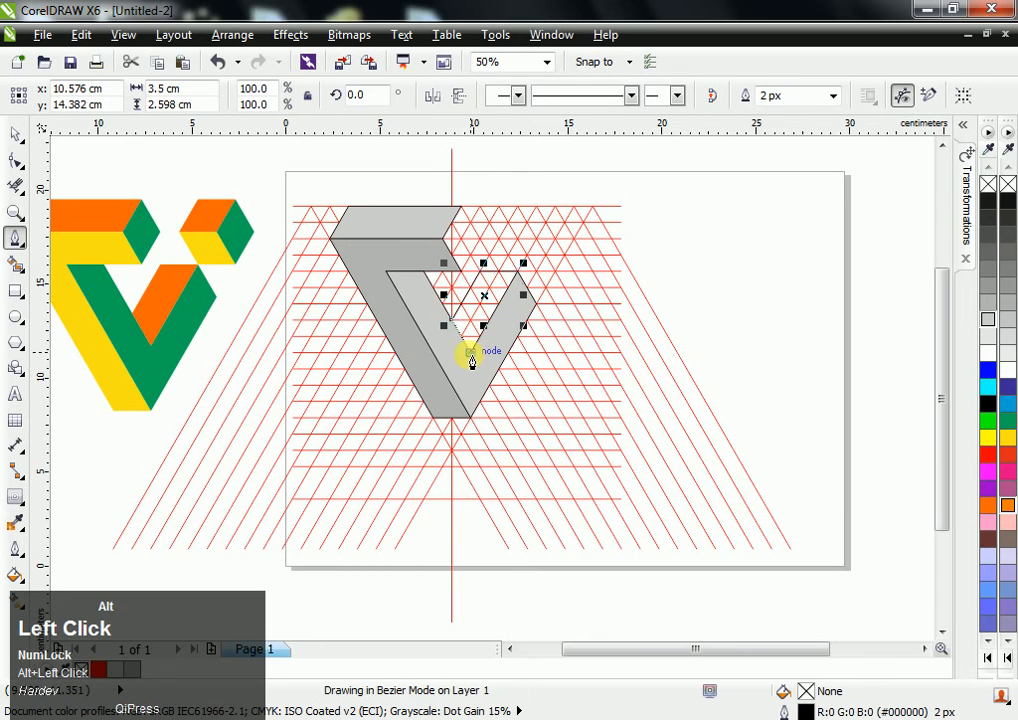
left_click(519, 270)
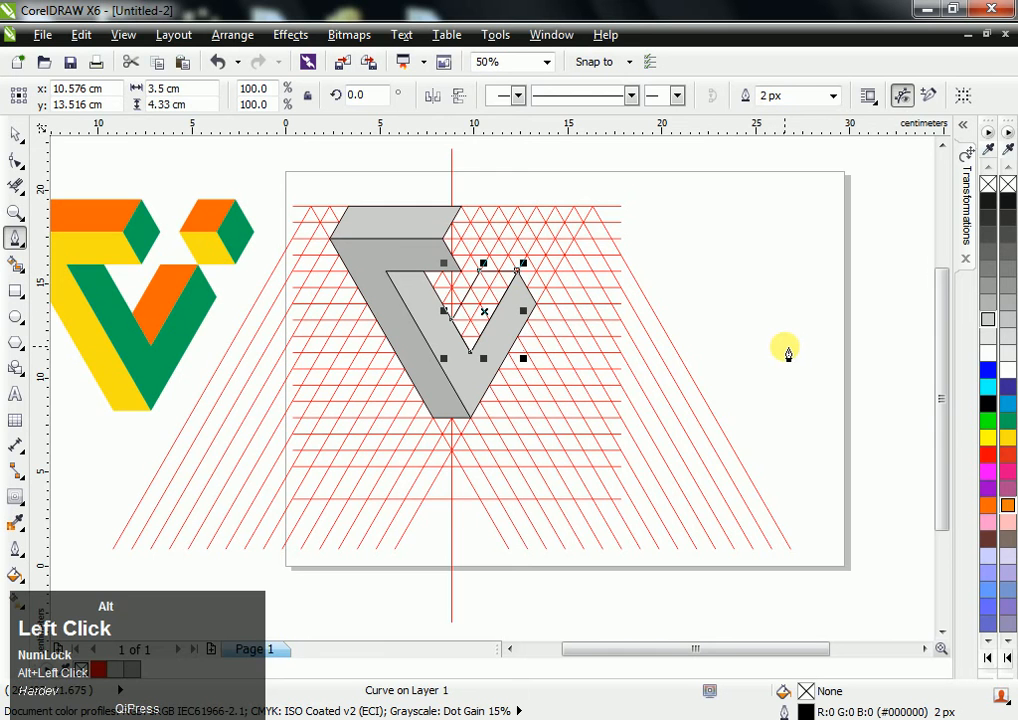
Fill the V's inner face with medium grey (#B3B3B3) and deselect it
left_click(986, 301)
key("space")
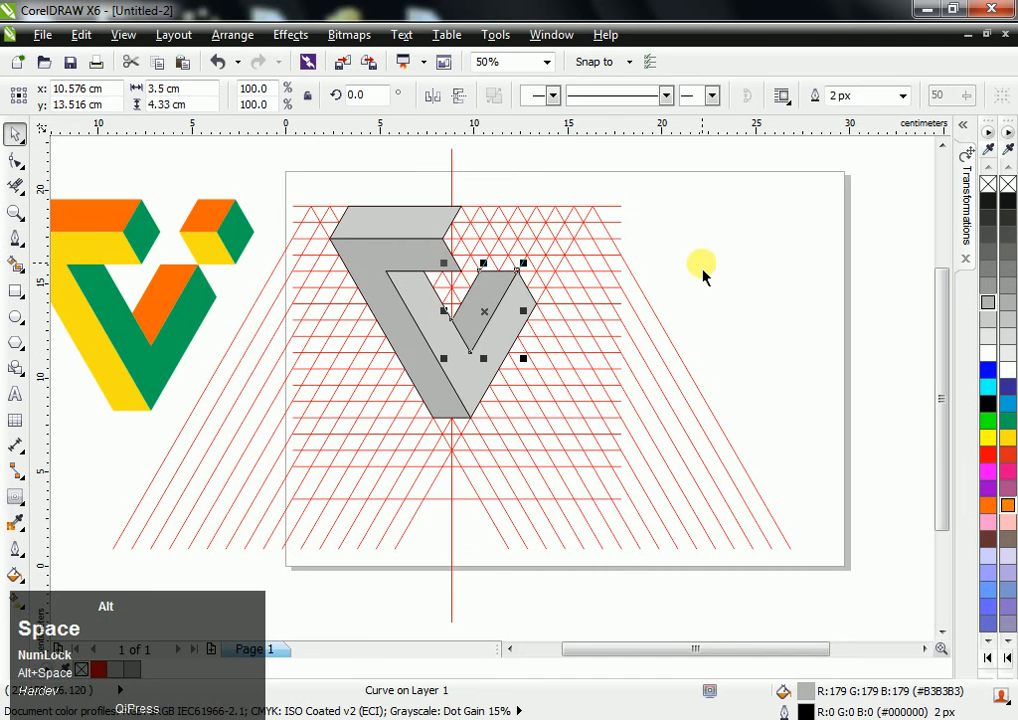
left_click(615, 242)
Draw a closed parallelogram 3.0 cm wide and 1.732 cm high starting at the V's right tip and fill it with light grey (#CCCCCC)
scroll(357, 205, "up", 1)
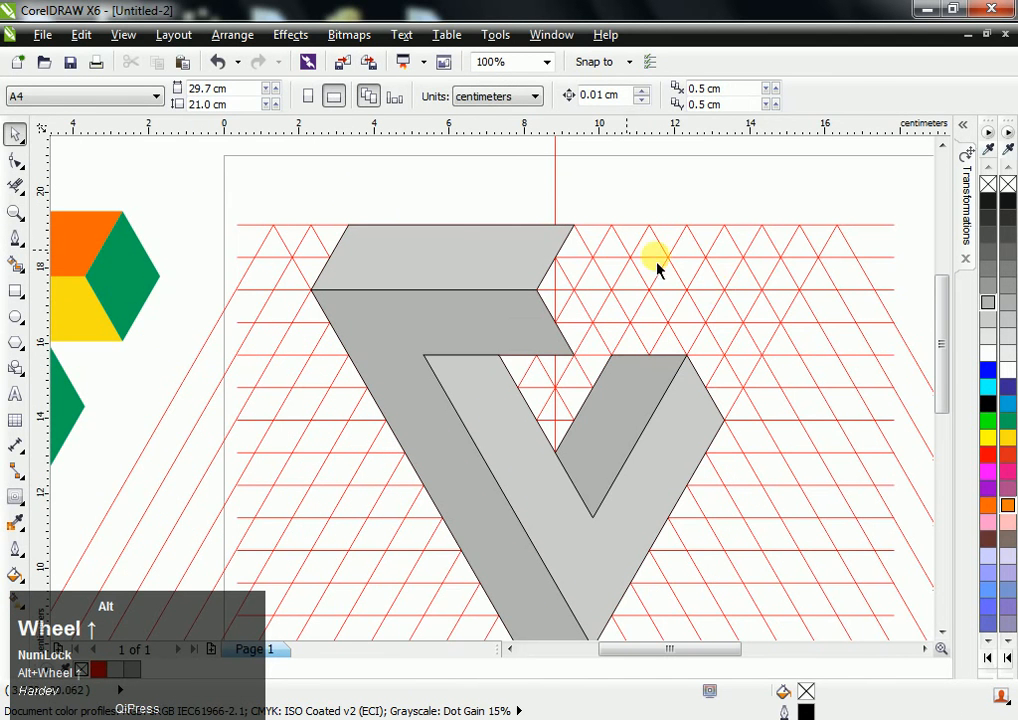
key("space")
scroll(720, 305, "left", 1)
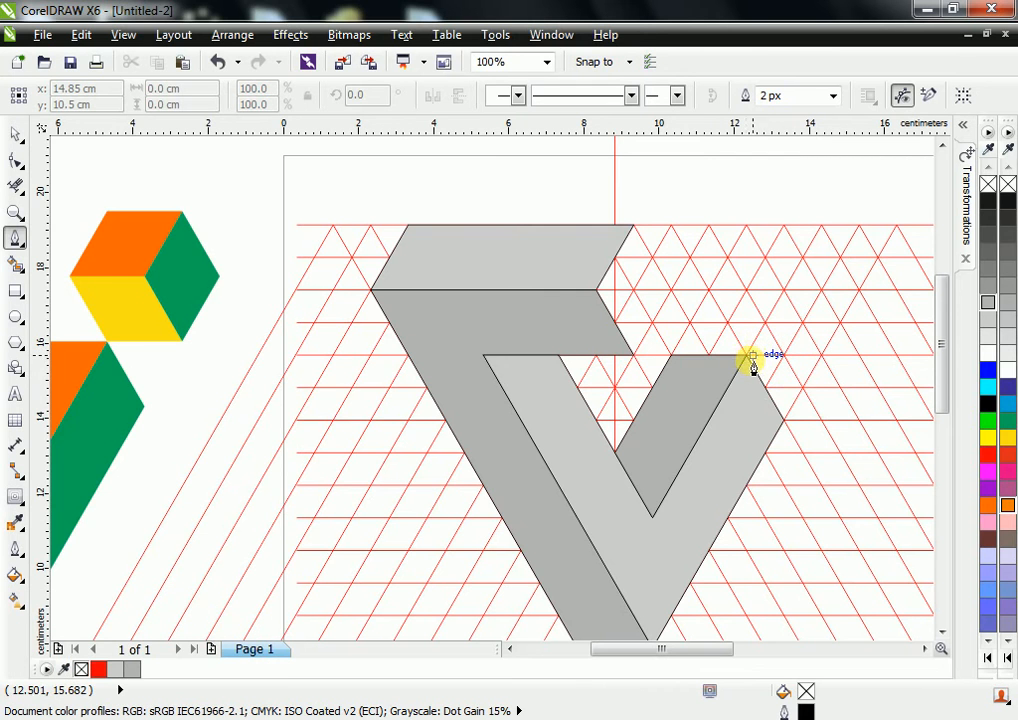
left_click(748, 358, "alt")
left_click(710, 291, "alt")
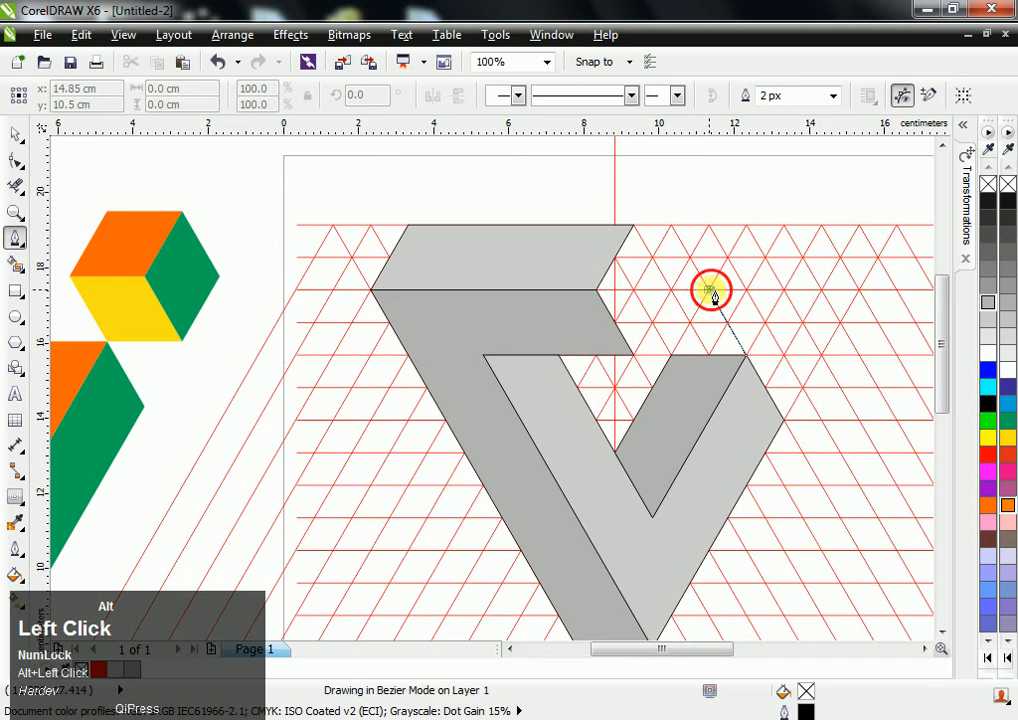
left_click(785, 290, "alt")
left_click(820, 356)
left_click(748, 356)
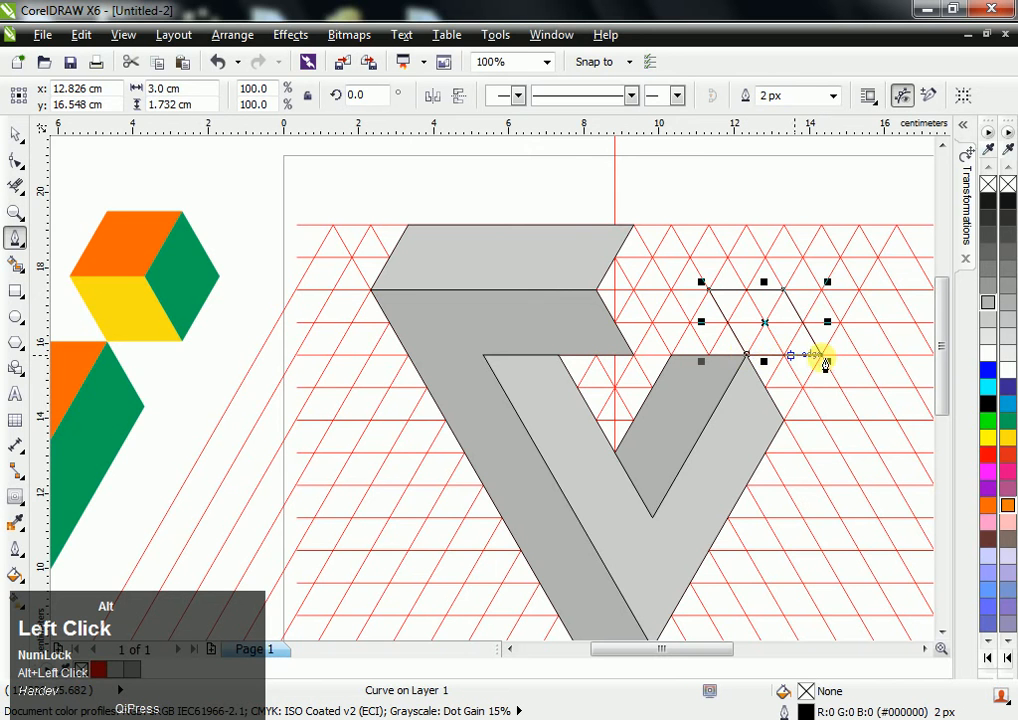
left_click(986, 316)
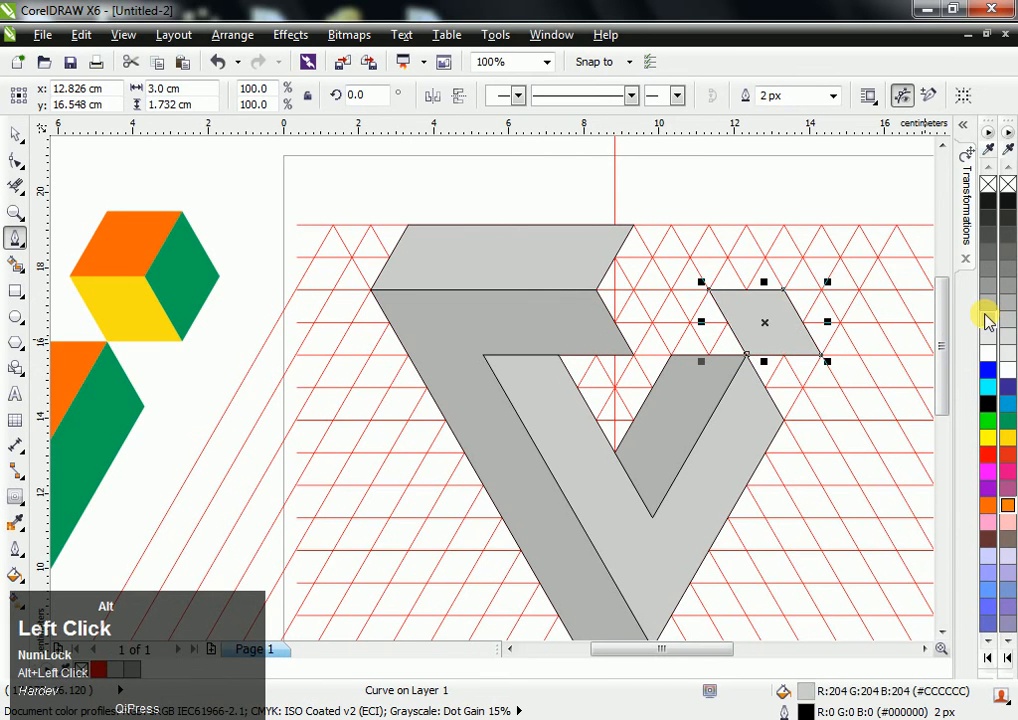
Draw the cube's top face, a parallelogram 3.0 cm wide and 1.732 cm high above the previous one, and fill it with medium grey (#B3B3B3)
left_click(746, 226, "alt")
left_click(708, 290, "alt")
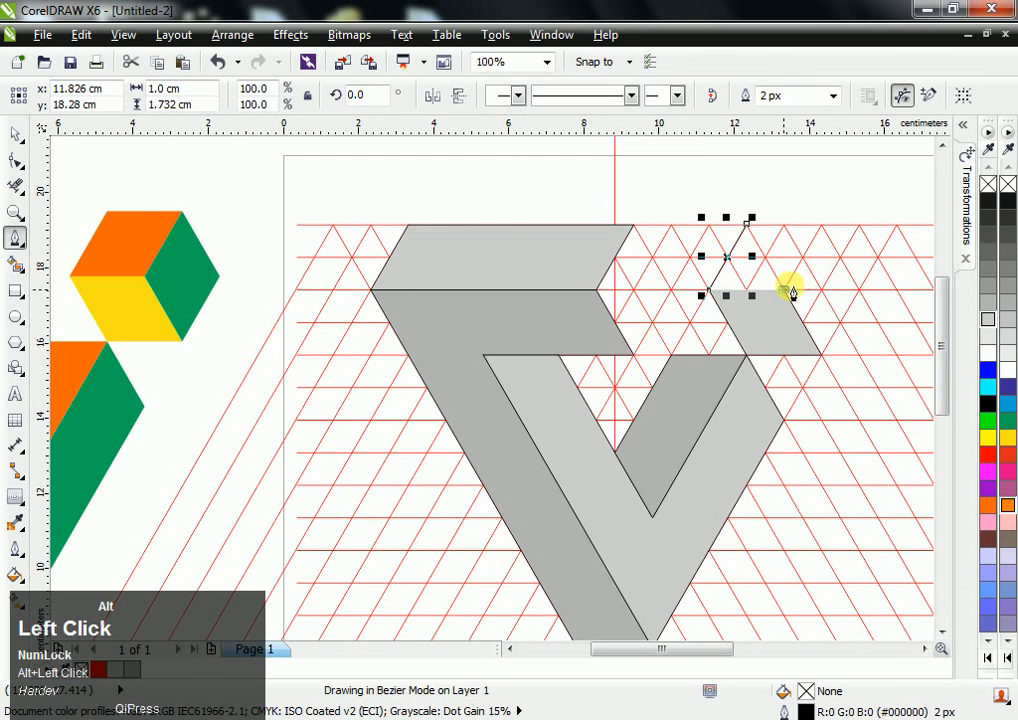
left_click(789, 290, "alt")
left_click(821, 225, "alt")
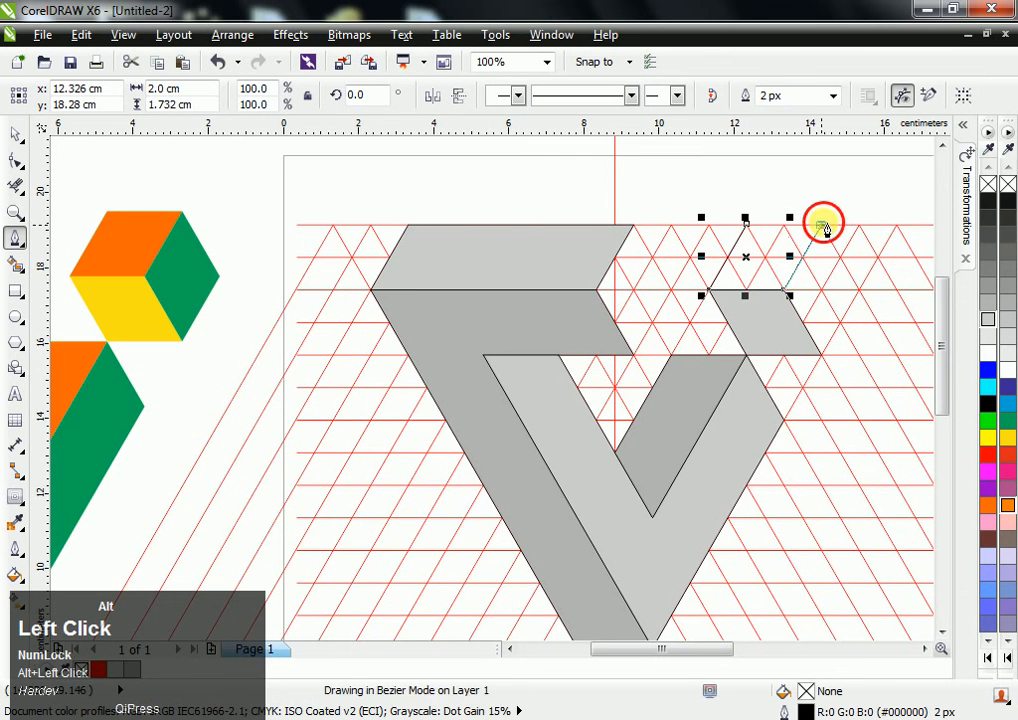
left_click(748, 225, "alt")
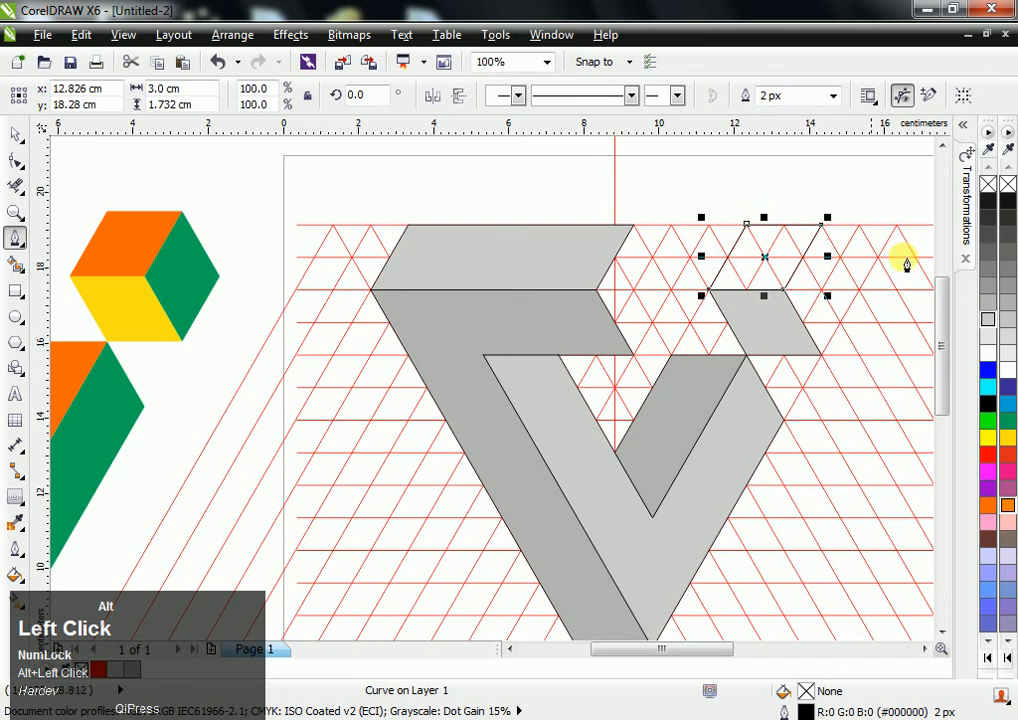
left_click(986, 305)
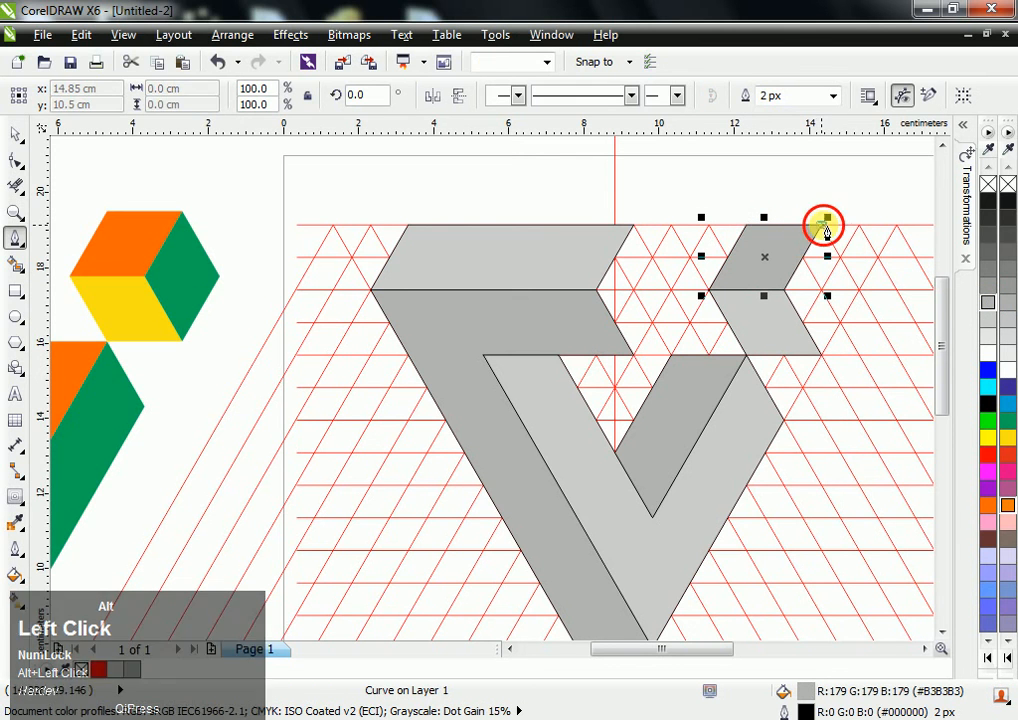
Draw the cube's side face, a closed rhombus 2.0 cm wide and 3.464 cm high, and fill it with dark grey (#999999)
left_click(823, 222)
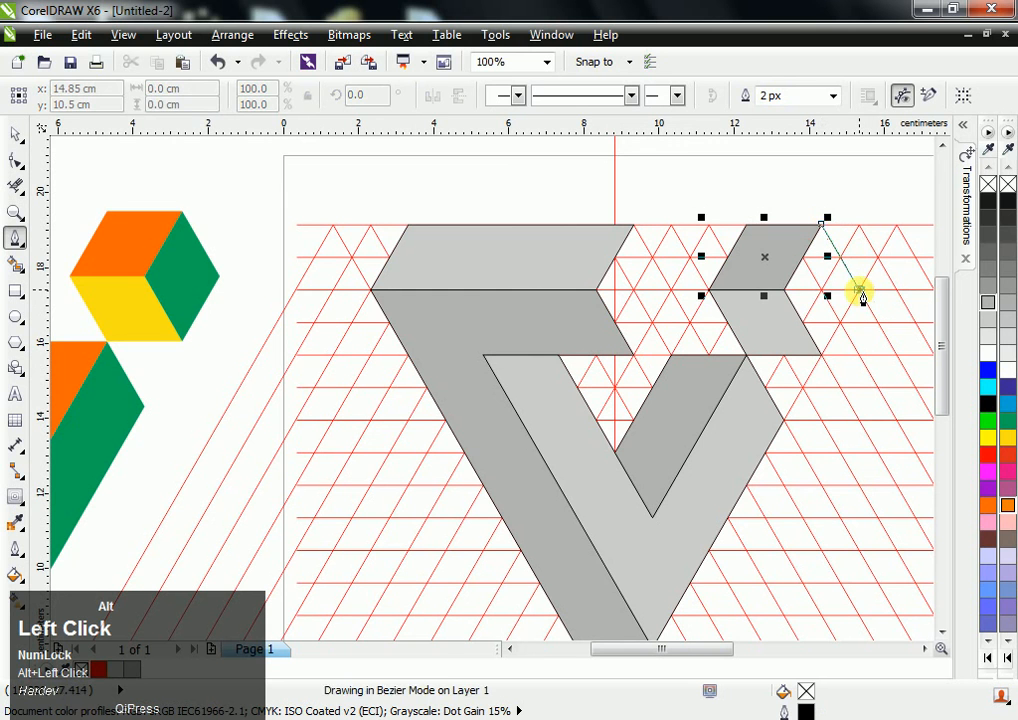
left_click(860, 291)
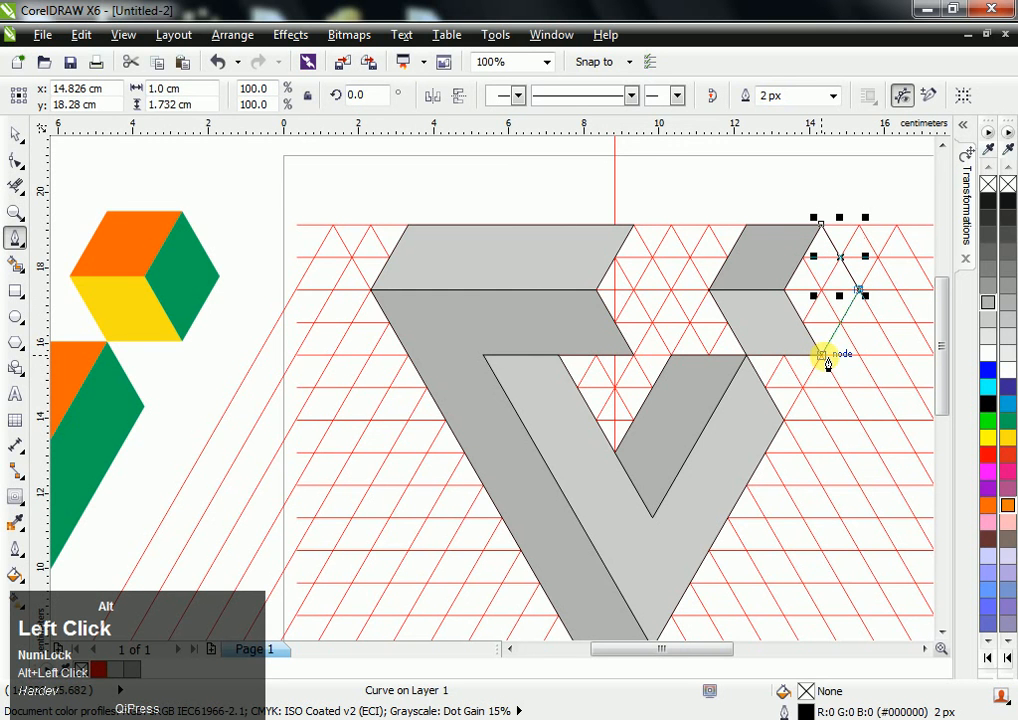
left_click(822, 356)
left_click(783, 290)
left_click(823, 222)
left_click(988, 318)
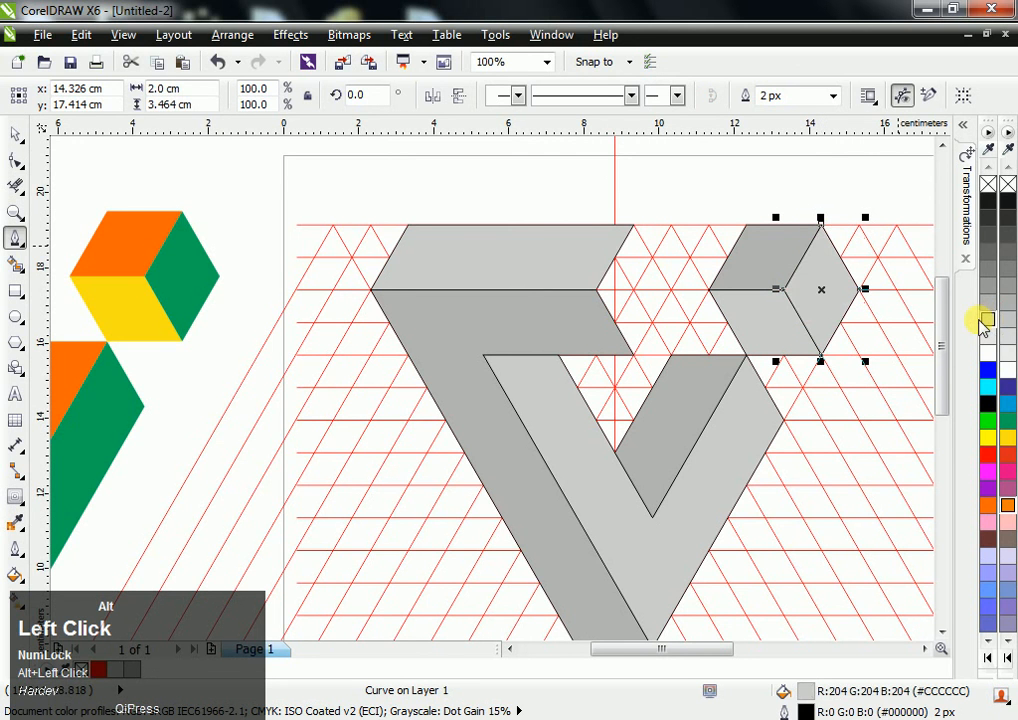
left_click(988, 305)
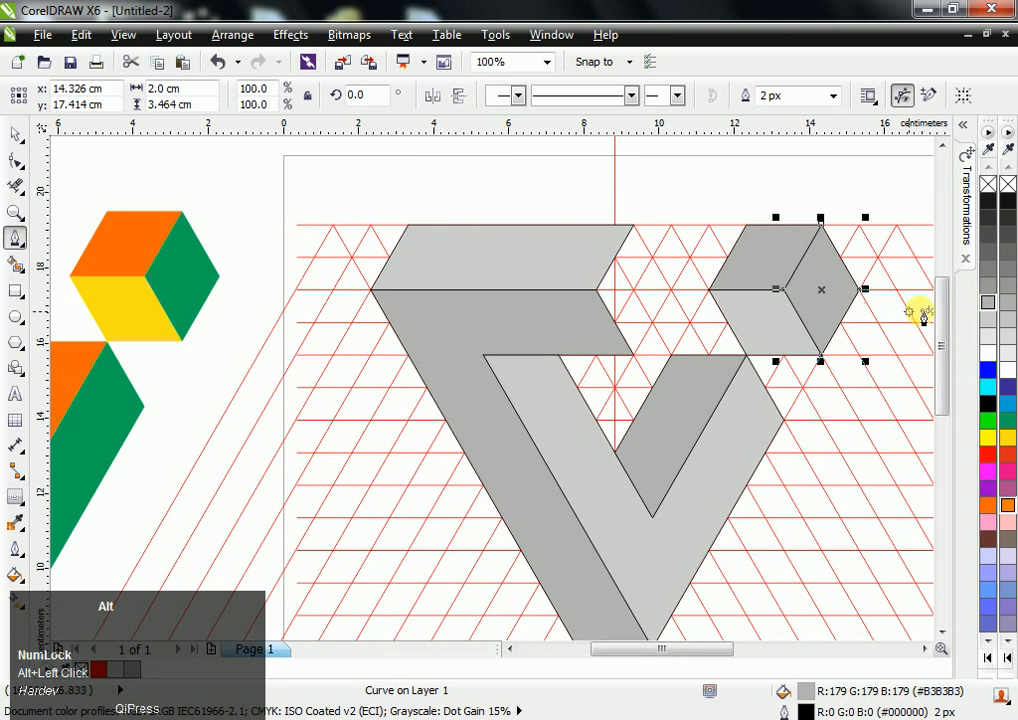
left_click(983, 290)
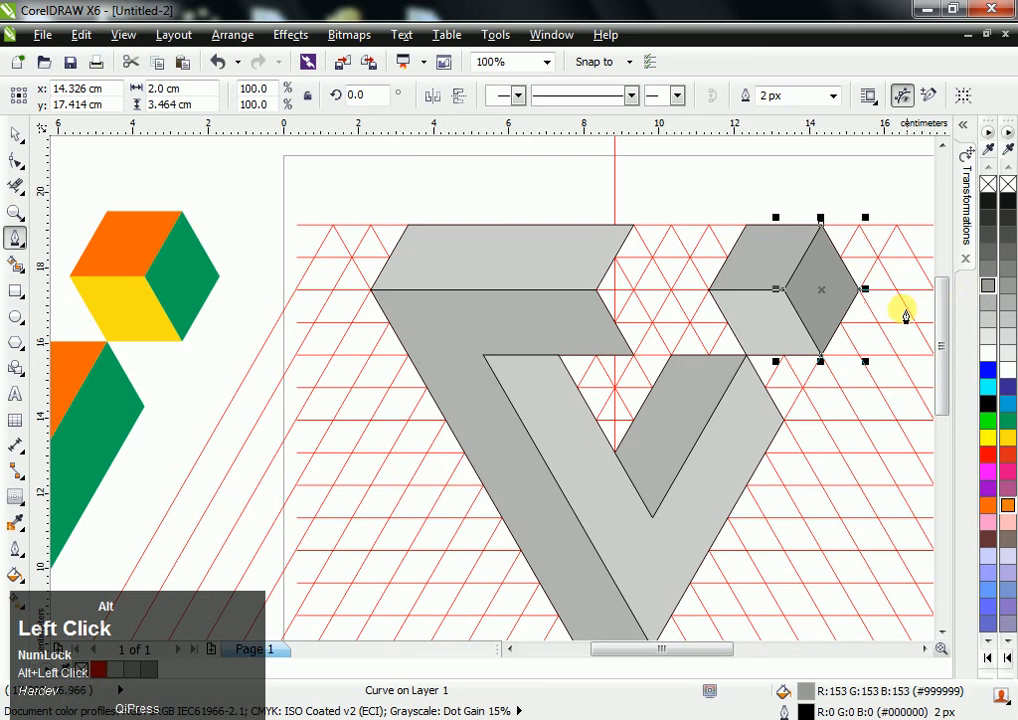
Place a copy of the dark grey rhombus at the end of the top bar, snapped to the bar's inner corner node, and deselect it
key("space")
left_click_drag(784, 295, 597, 289)
right_click(597, 289)
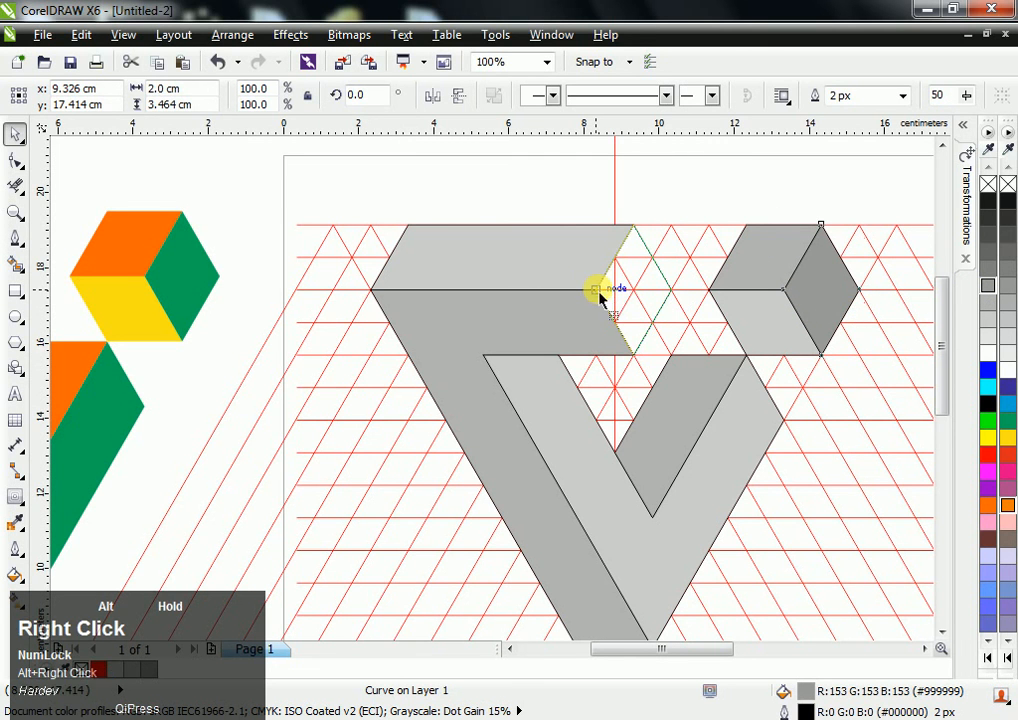
left_click(711, 177)
Move all eight logo shapes off the grid to the far side of the coloured reference logo and remove their outlines
scroll(713, 186, "down", 1)
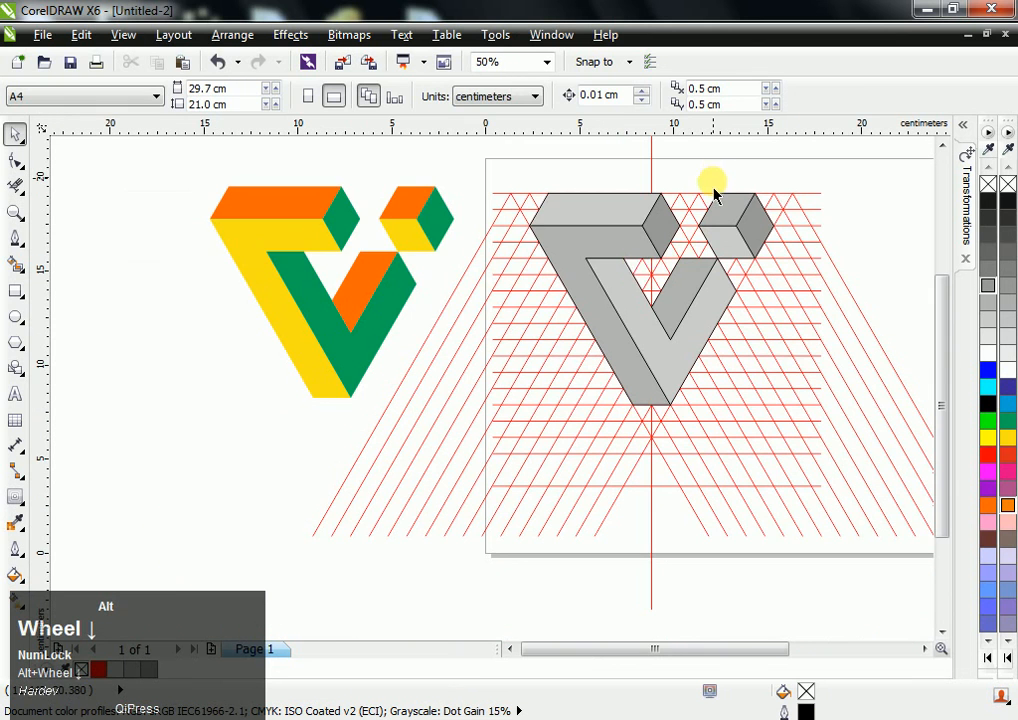
left_click_drag(516, 162, 811, 430)
left_click_drag(728, 304, 148, 312)
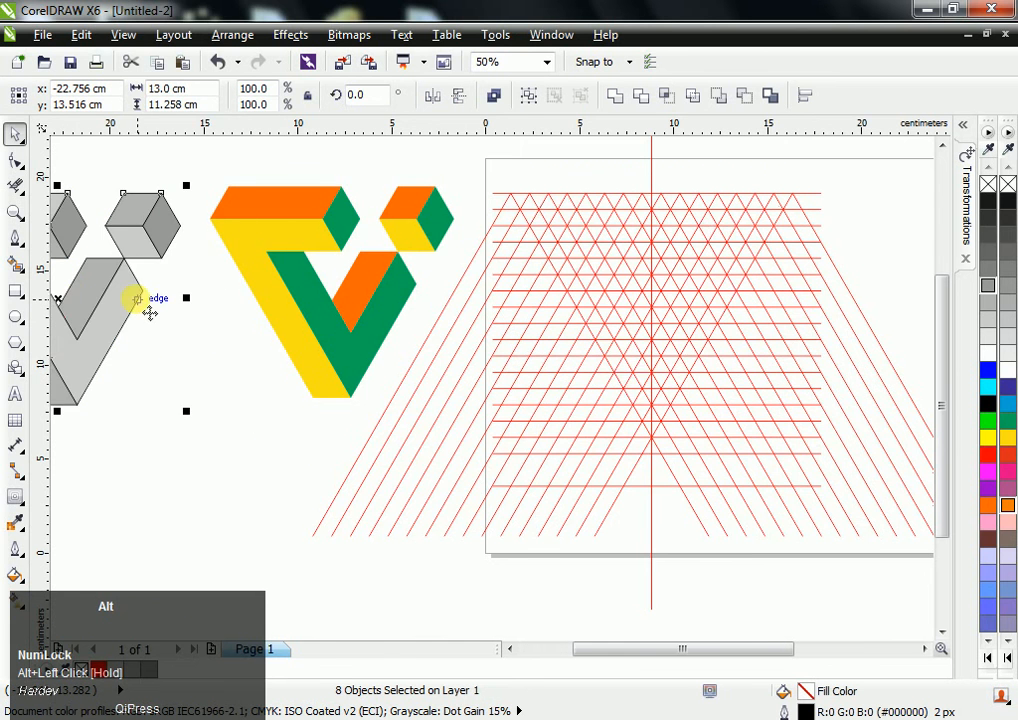
scroll(150, 313, "left", 5)
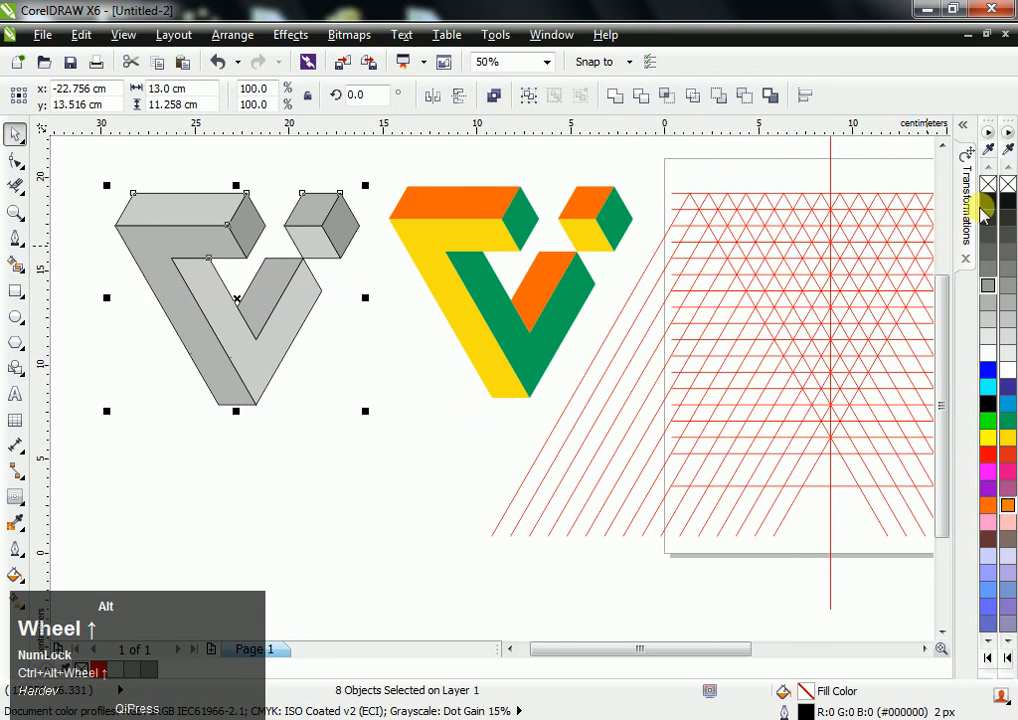
right_click(988, 186, "alt")
left_click(331, 357, "alt")
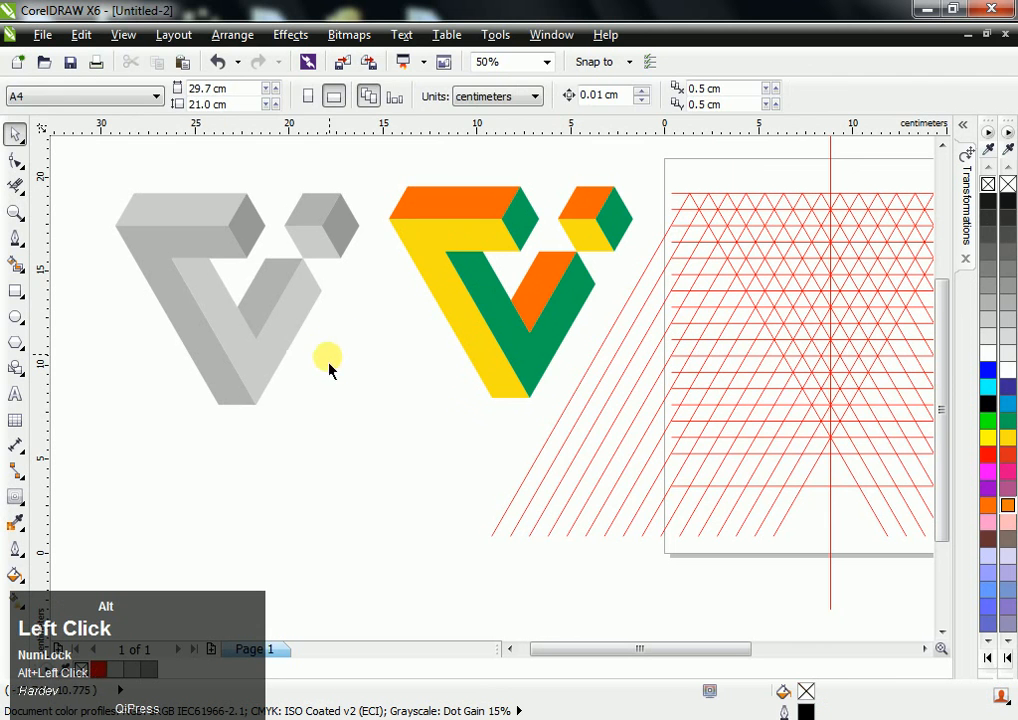
Fill the large V face and the two rhombus end faces with the reference logo's dark green, and deselect them
left_click(284, 350, "alt")
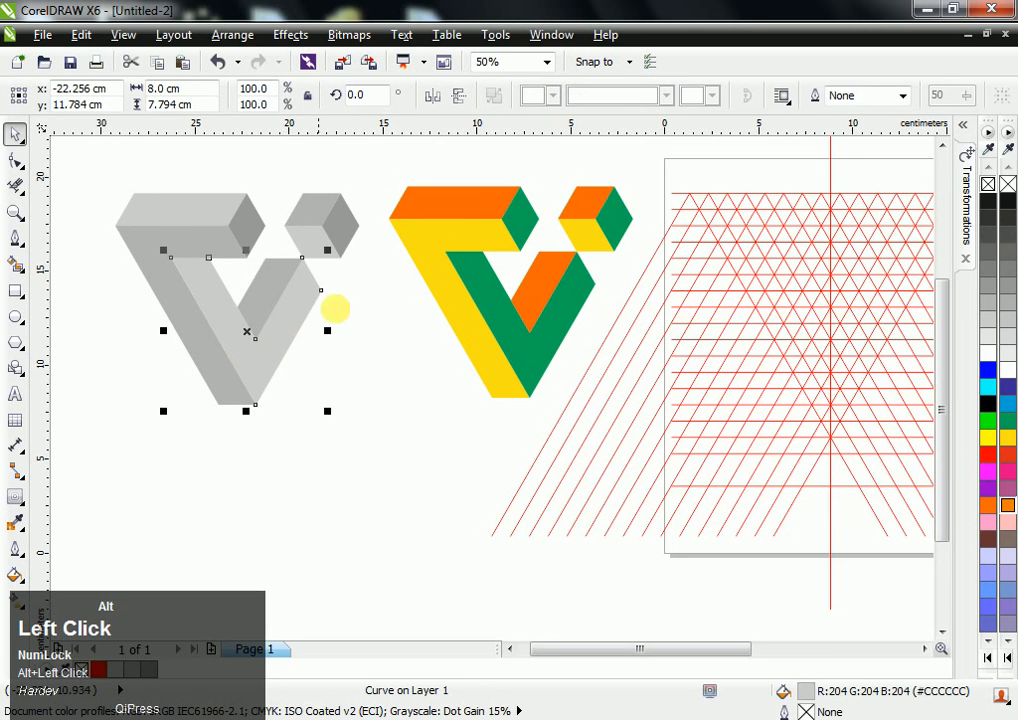
left_click(348, 236, "alt+shift")
left_click(256, 220, "alt+shift")
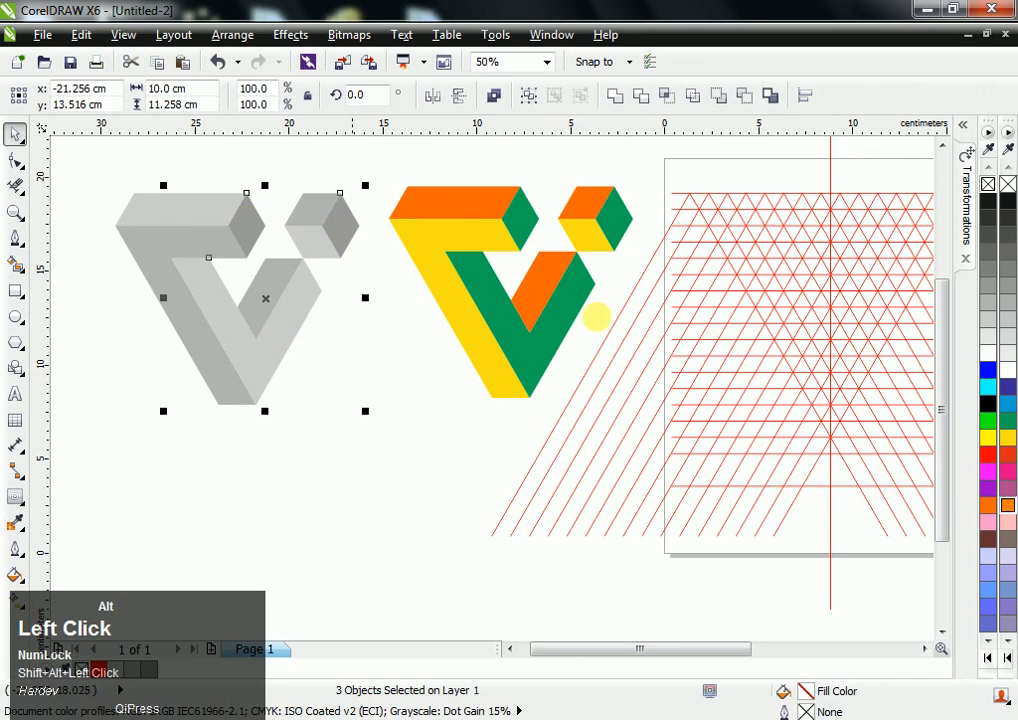
left_click(1007, 420, "alt")
left_click(279, 343, "alt")
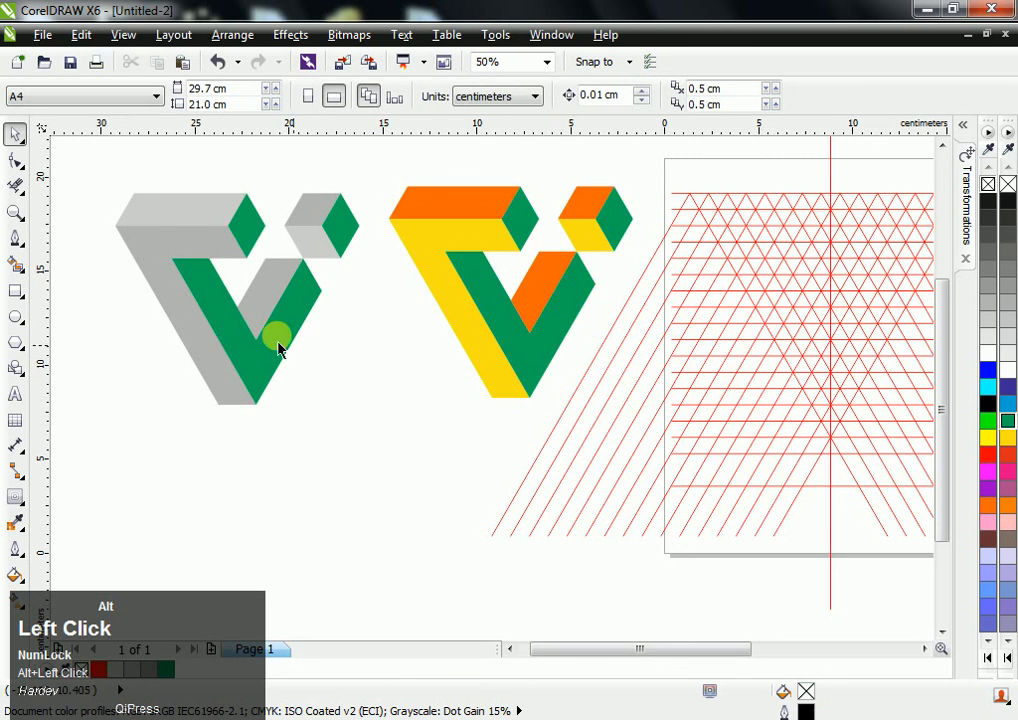
Fill the long front face and the cube's front face with bright yellow (#FFFF00) and deselect them
left_click(166, 243, "alt")
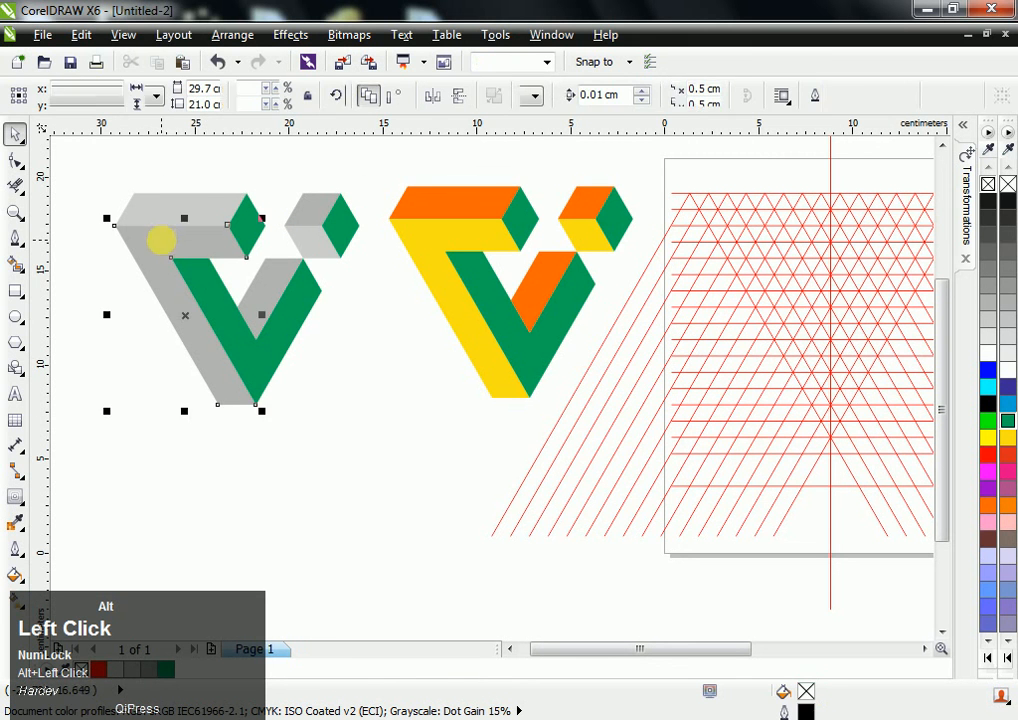
left_click(322, 248, "alt+shift")
left_click(988, 438, "alt")
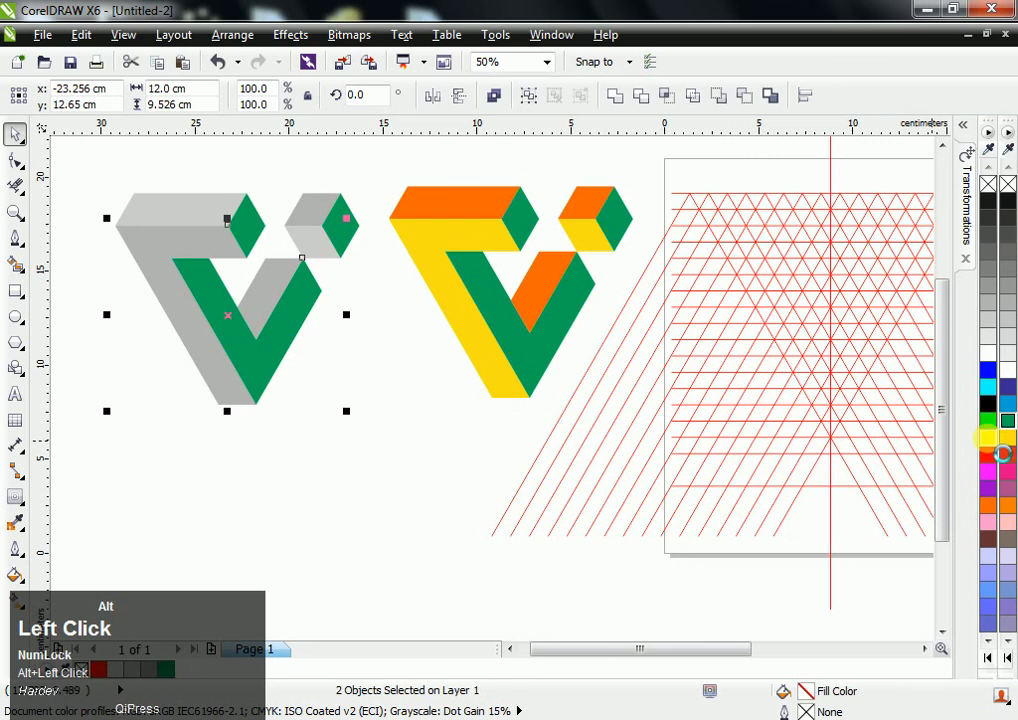
left_click(316, 385)
Fill the V's inner face, the top bar's upper face and the cube's top face with the reference logo's orange
left_click(265, 295, "alt")
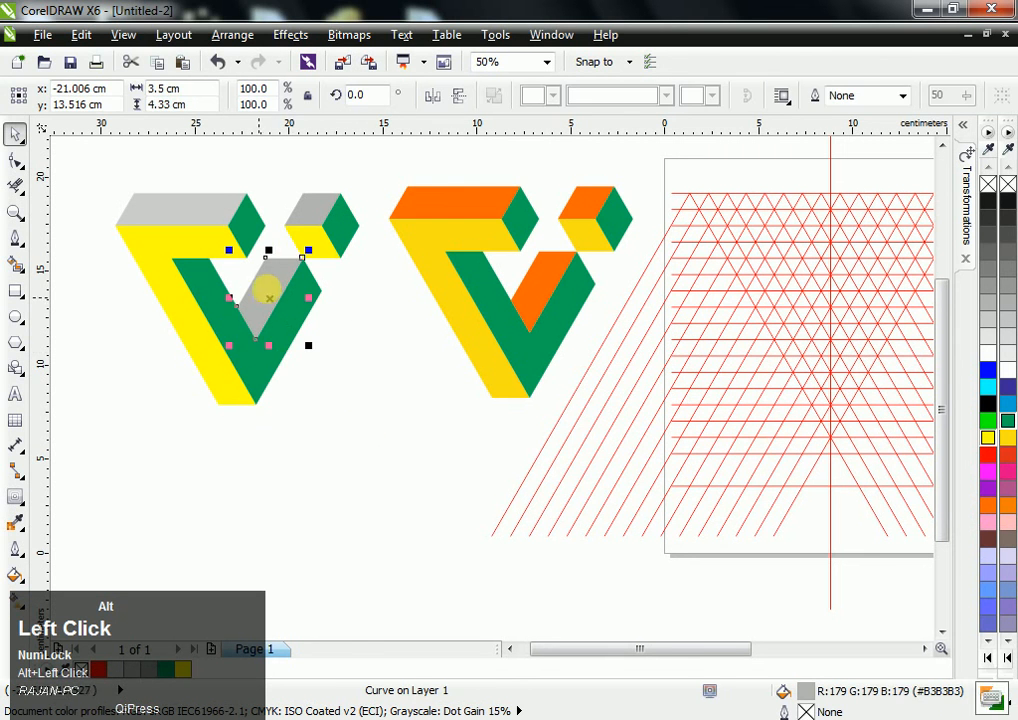
left_click(216, 204, "alt+shift")
left_click(311, 224, "alt+shift")
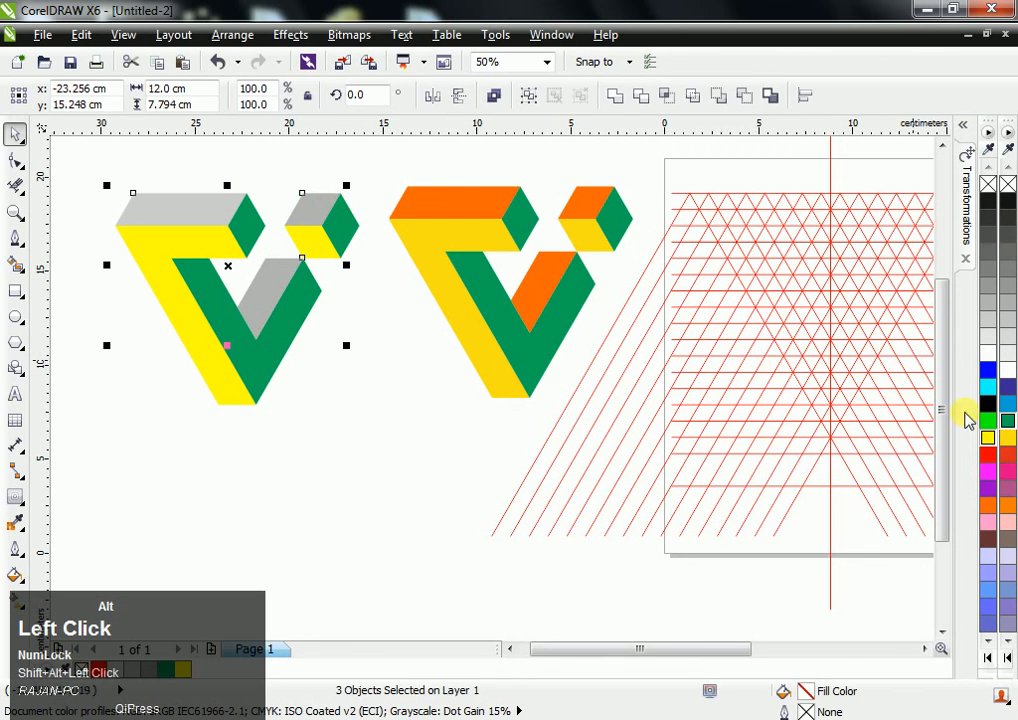
left_click(1008, 506, "alt")
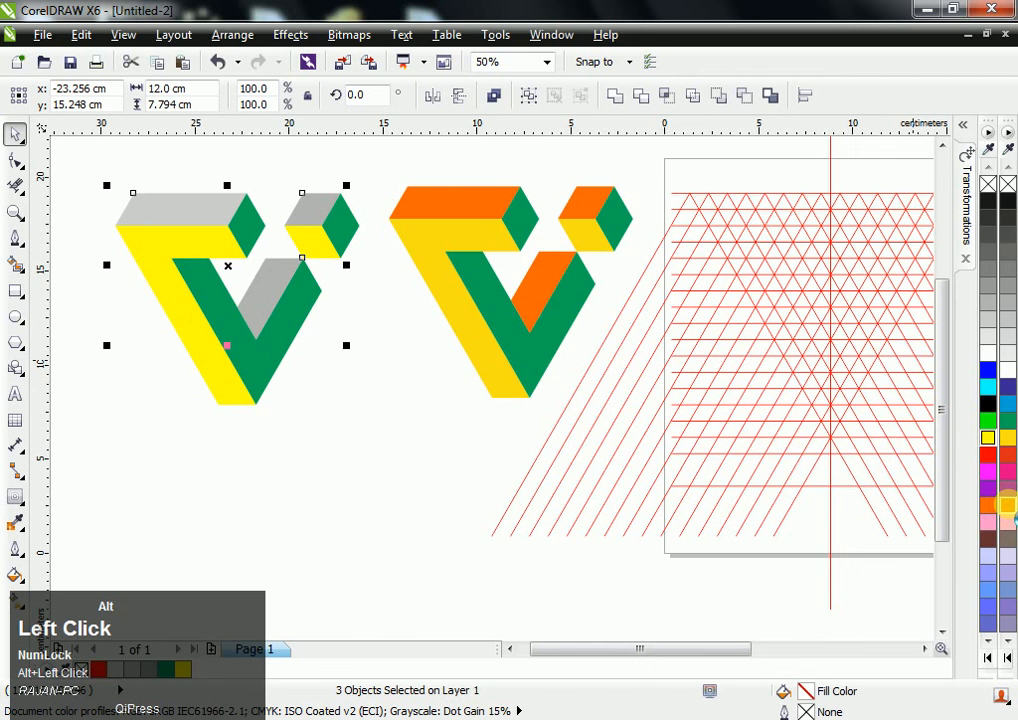
left_click(985, 506)
left_click(379, 432)
Change the long front face and the cube's front face to the golden yellow of the reference logo
left_click(195, 353)
left_click(322, 262, "alt+shift")
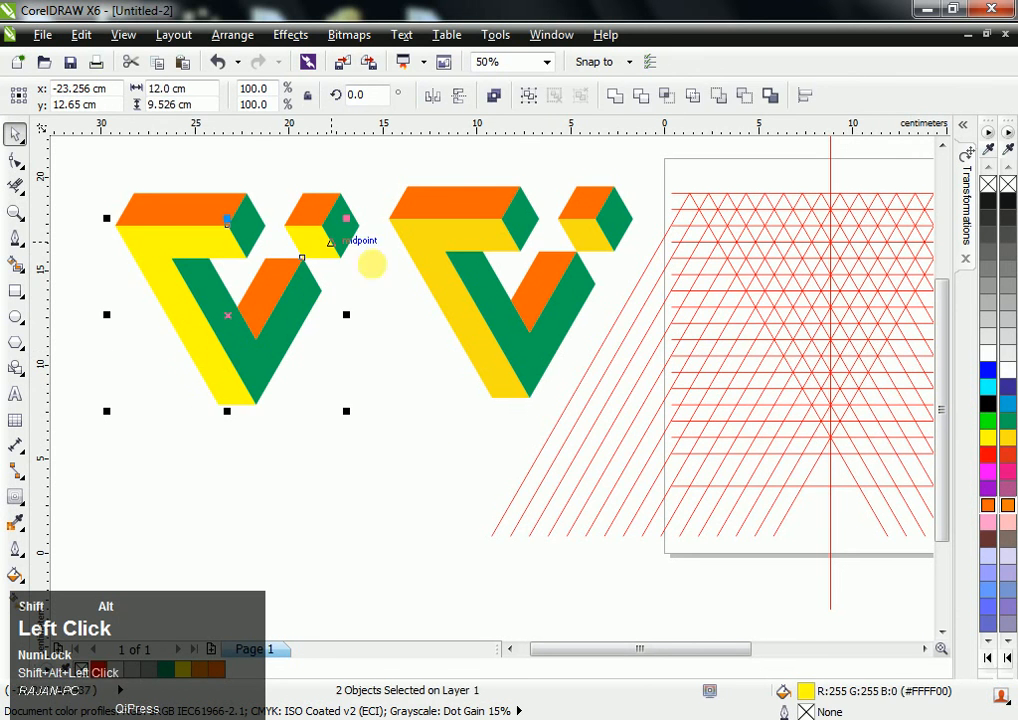
left_click(1007, 437, "alt")
left_click(423, 479)
Group all eight faces of the redrawn logo, fit the group in view and deselect it
left_click_drag(100, 172, 382, 443)
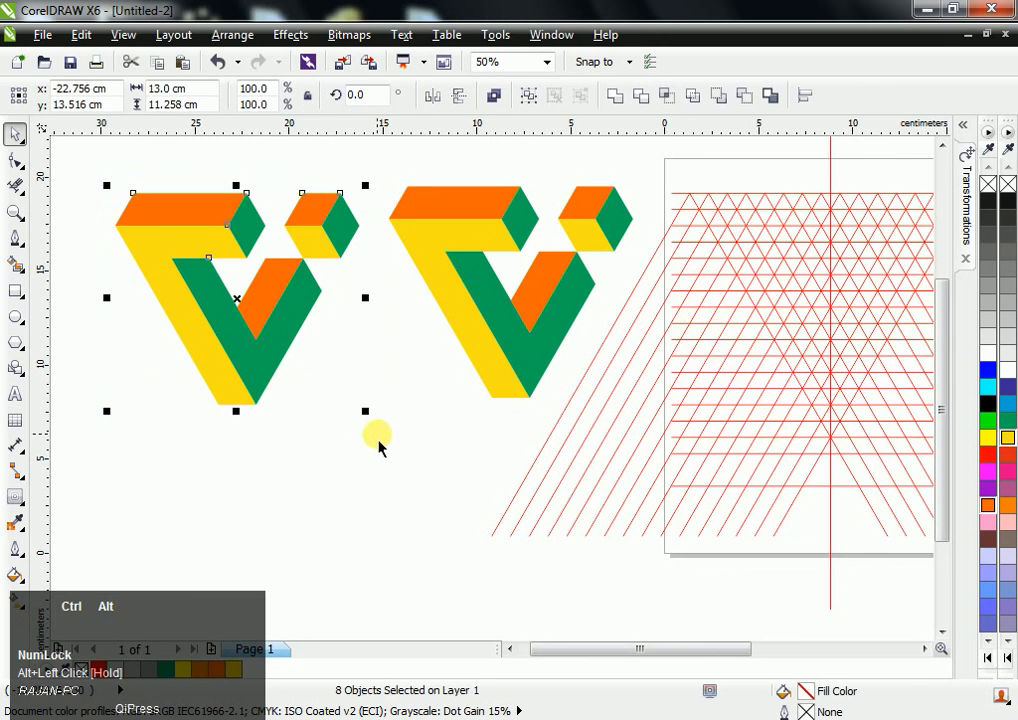
key("ctrl+alt+g")
left_click(548, 62)
left_click(529, 89)
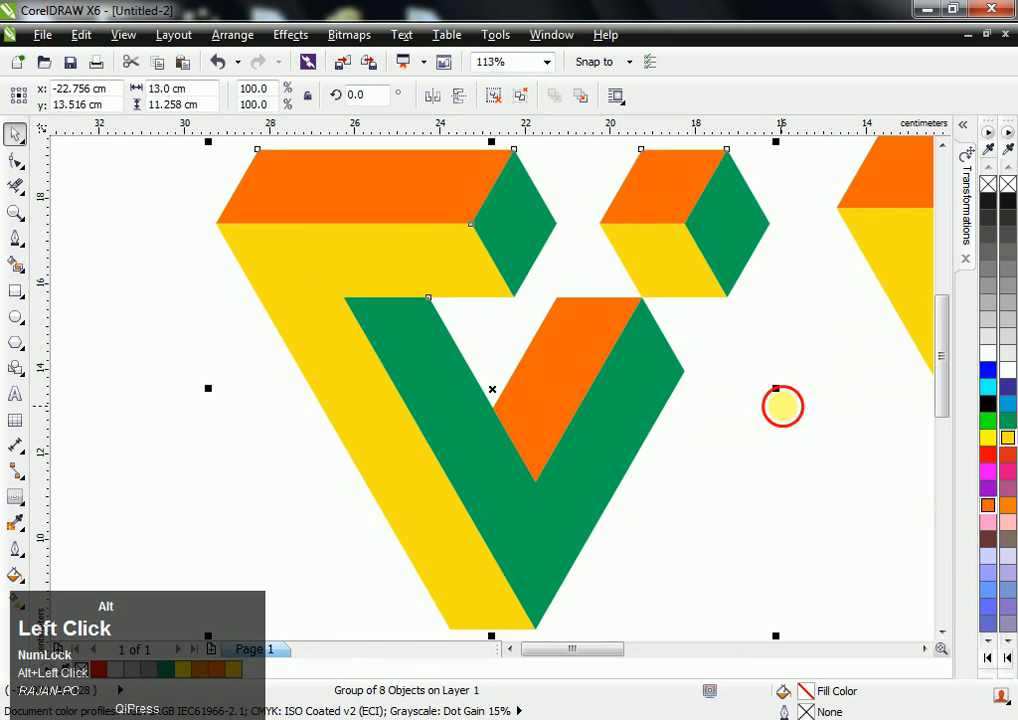
left_click(783, 420)
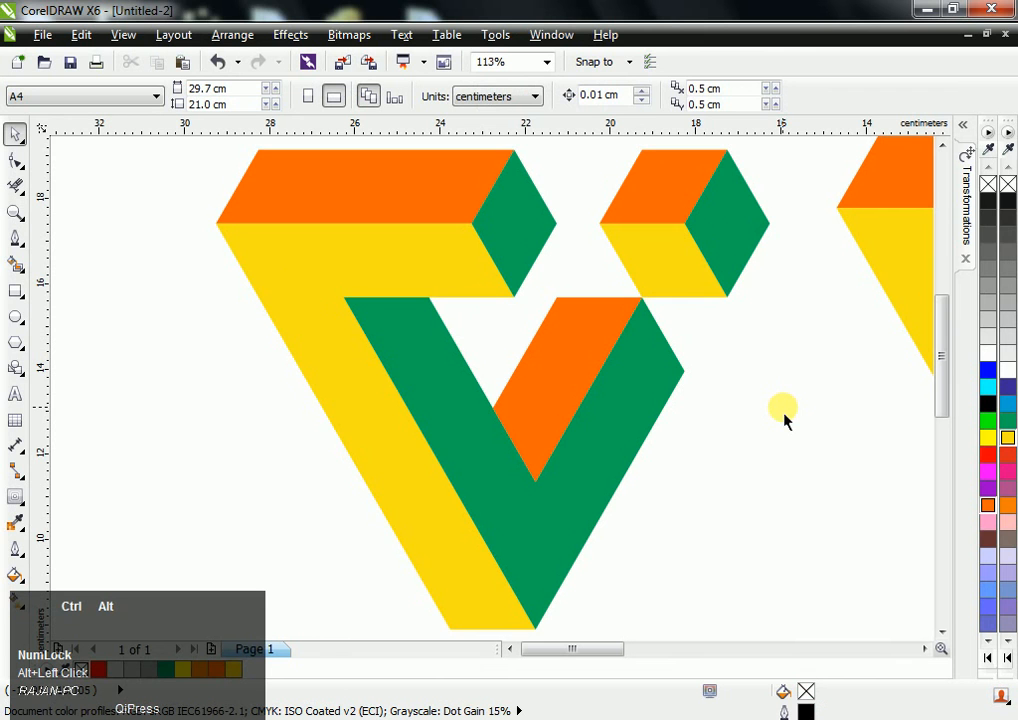